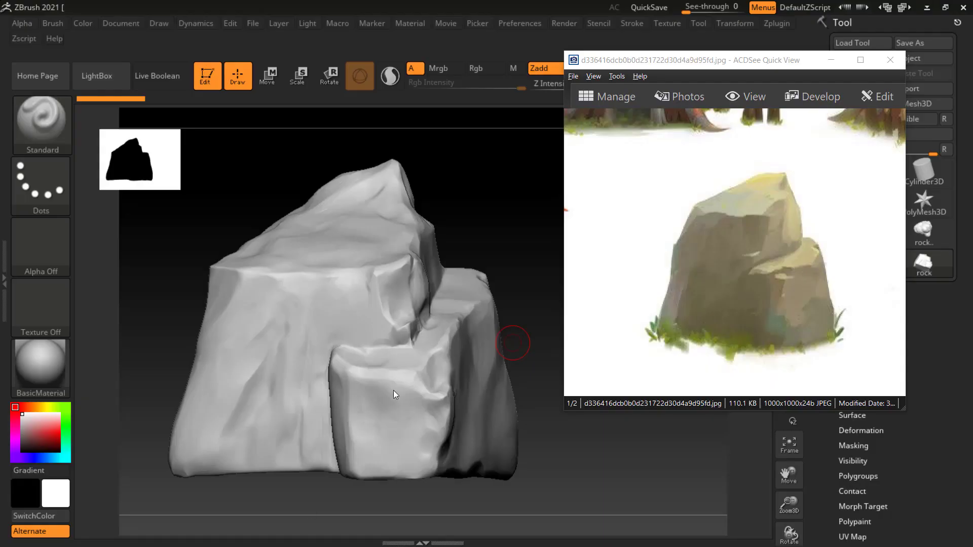
Step: Step the rock back and forward through sculpt history, then move the reference viewer down-right
key(ctrl+z)
key(ctrl+z)
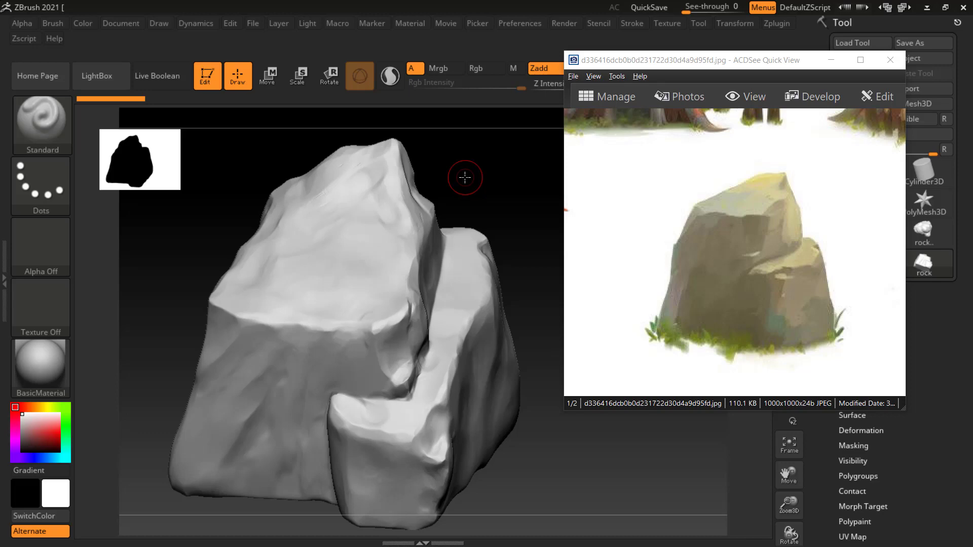
key(ctrl+shift+z)
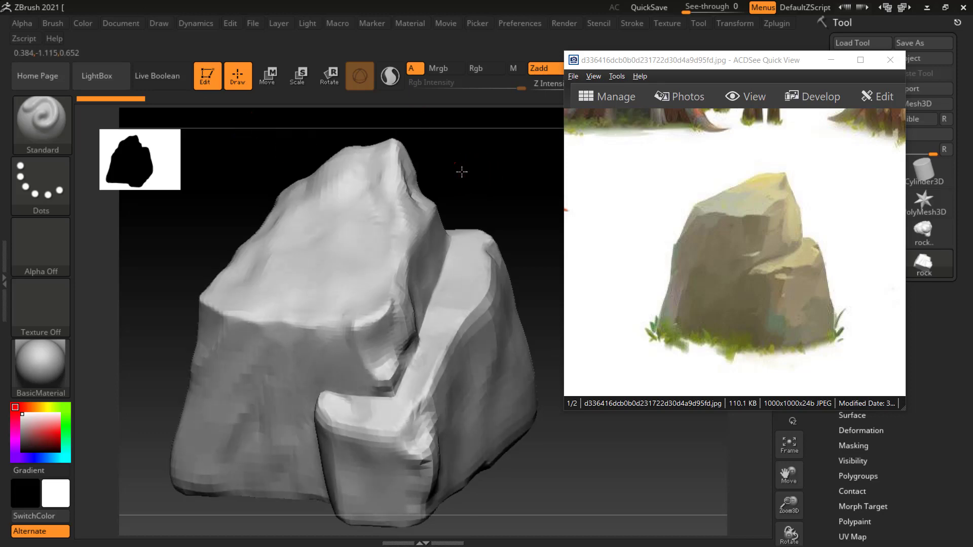
key(ctrl+shift+z)
key(alt+Tab)
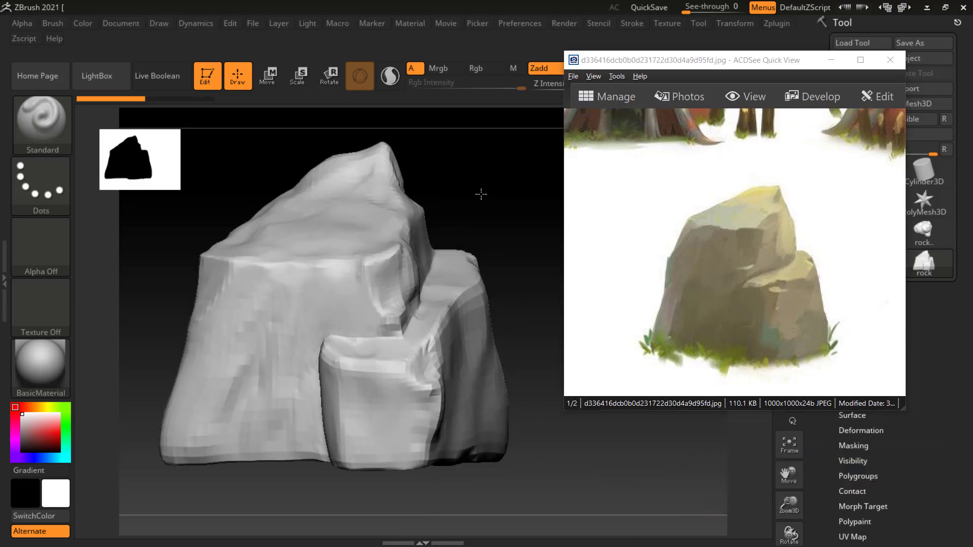
drag(623, 59, 693, 118)
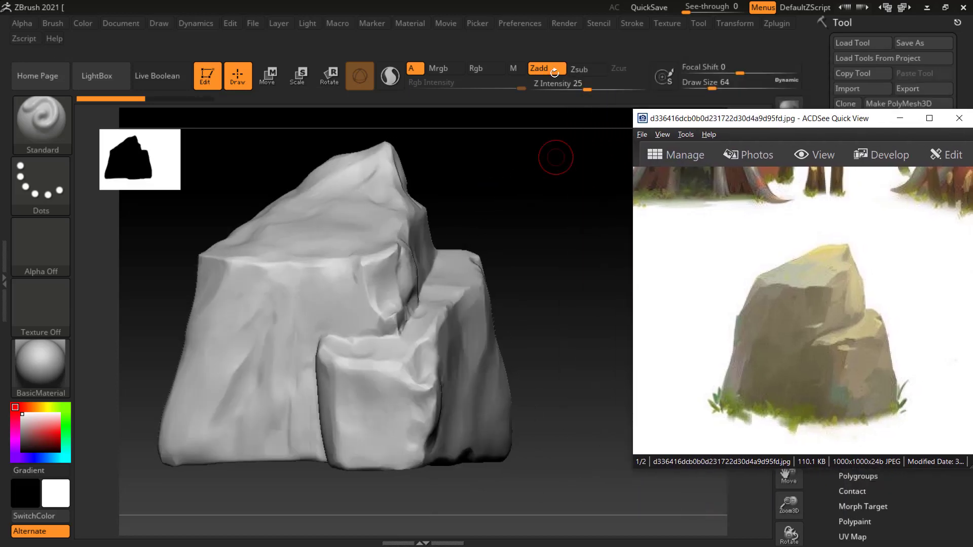
Step: Turn off Zadd and turn on Rgb at intensity 100, then orbit the rock
click(554, 71)
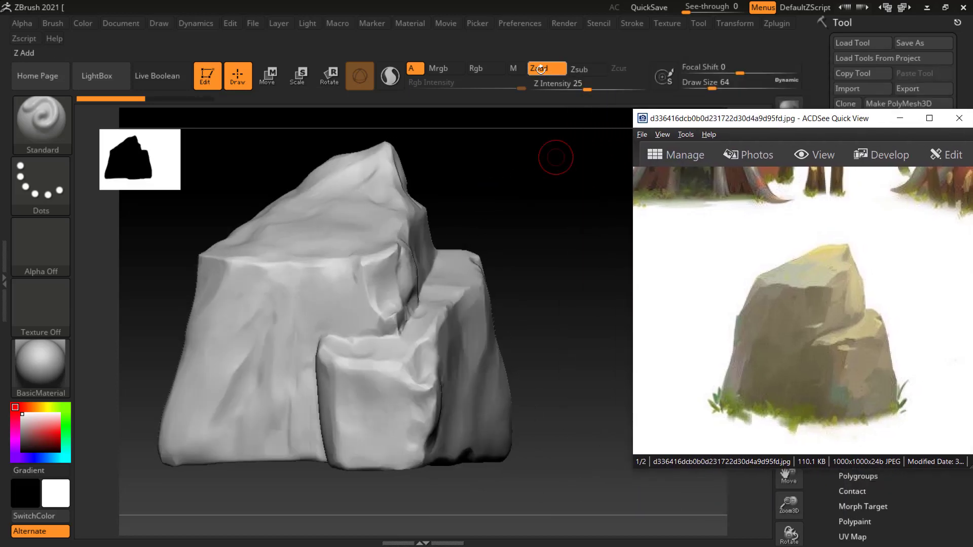
click(489, 70)
mouse_move(530, 206)
mouse_down()
mouse_move(558, 241)
mouse_move(543, 240)
mouse_move(543, 224)
mouse_move(553, 227)
mouse_up()
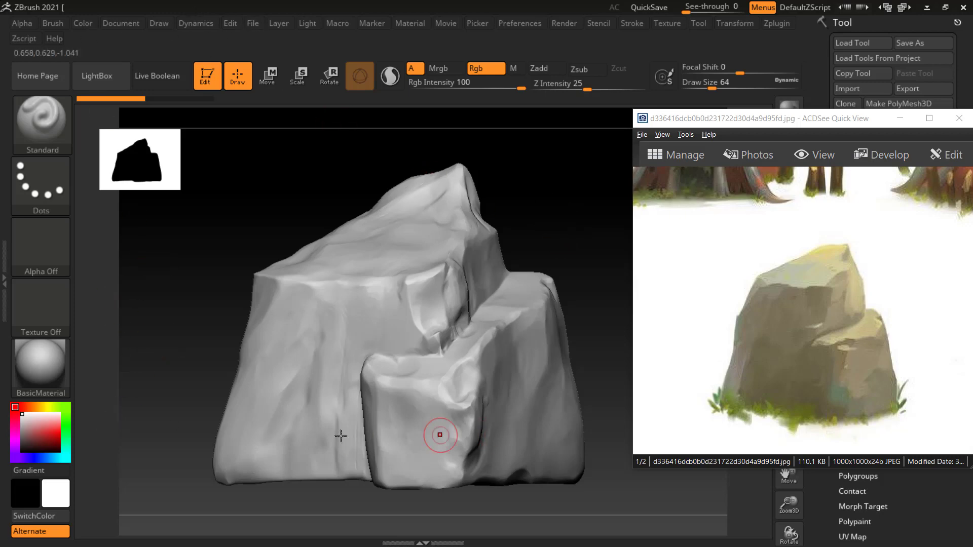
Step: Fill the whole rock with dull olive (R 95, G 95, B 67) using Color > FillObject
click(51, 408)
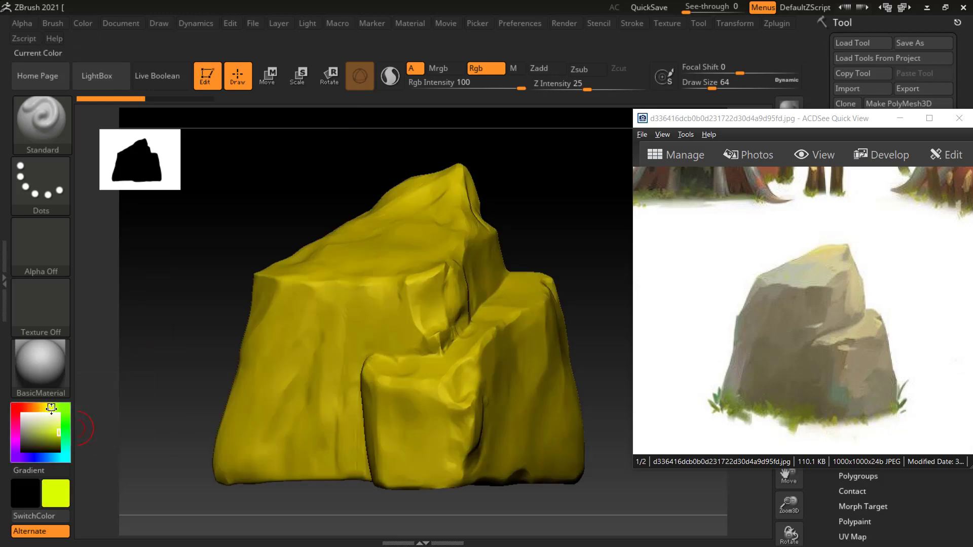
drag(34, 438, 27, 440)
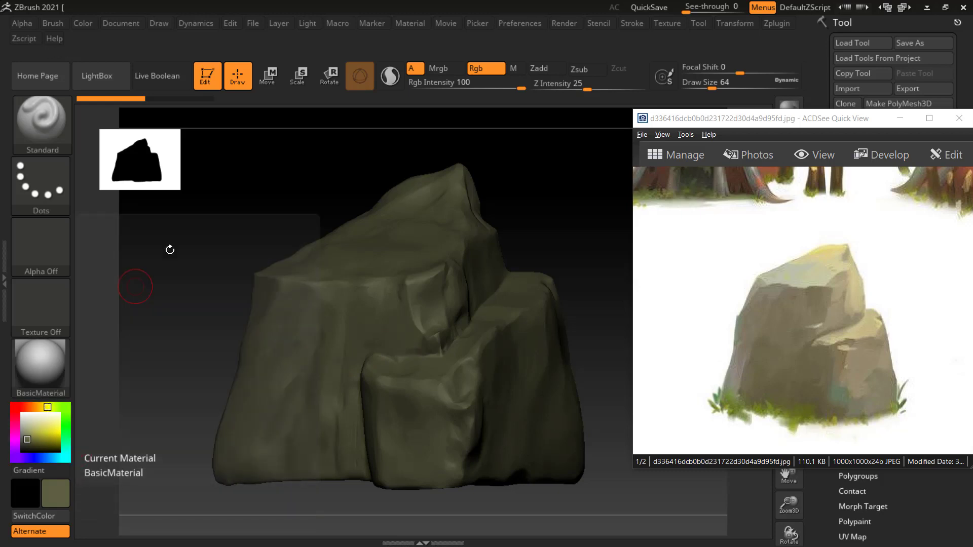
click(81, 24)
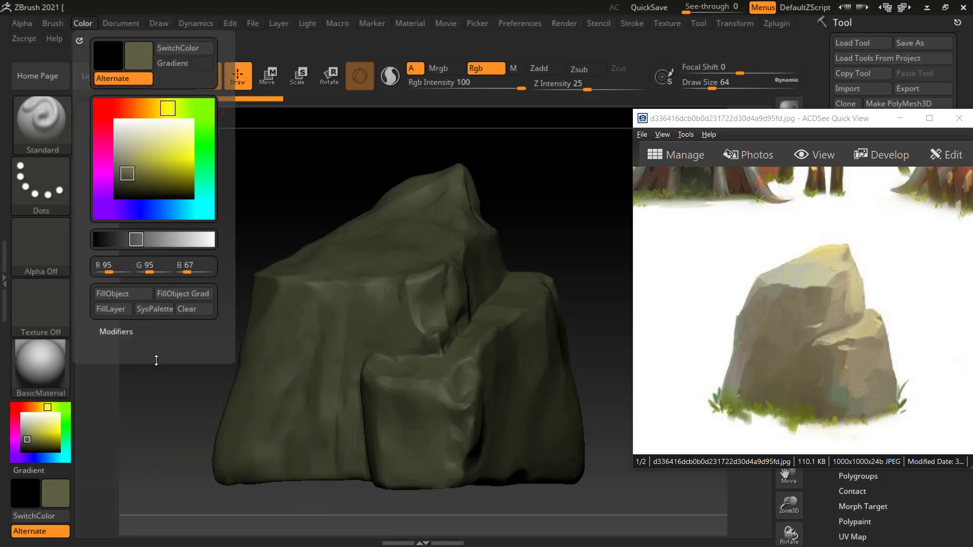
click(22, 411)
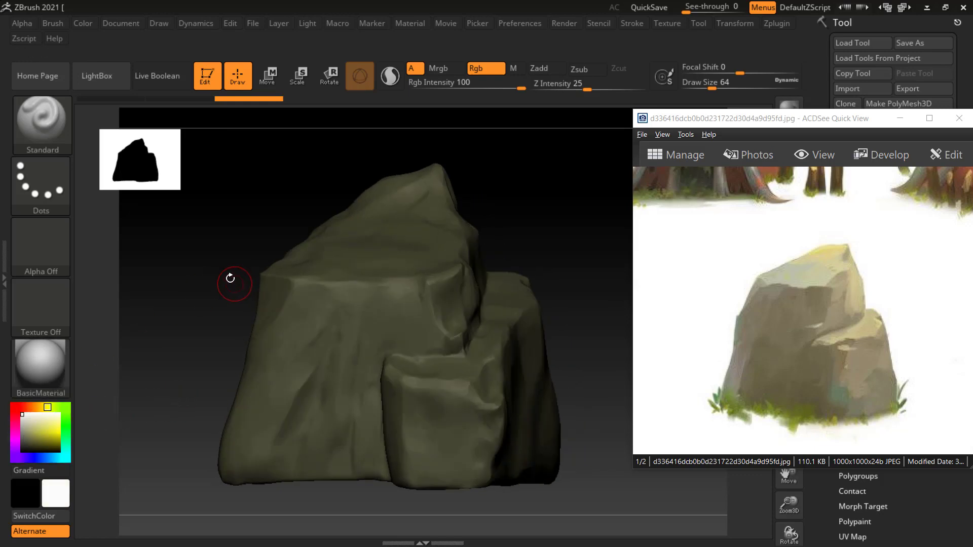
drag(200, 274, 189, 271)
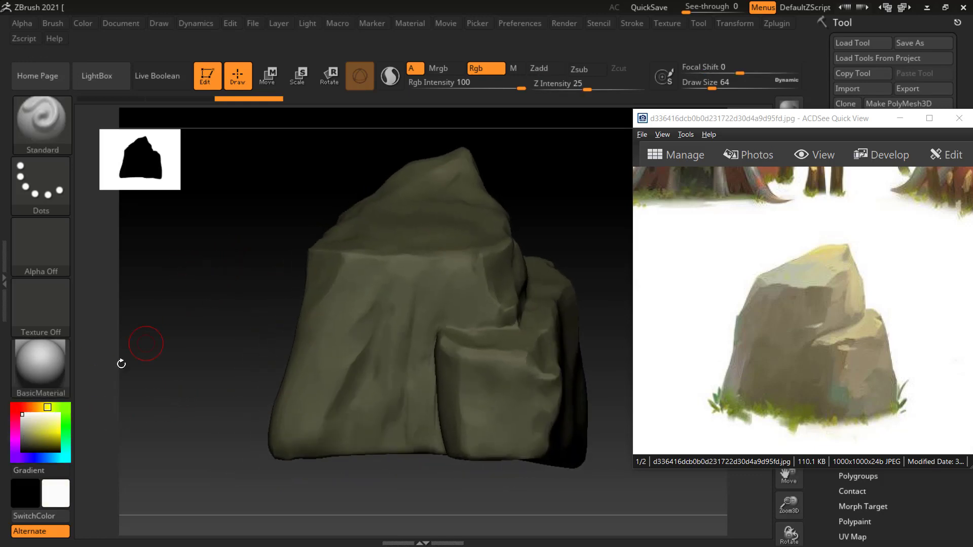
Step: Pick a light tan colour, paint a test streak, and lower Rgb Intensity to 1
click(39, 419)
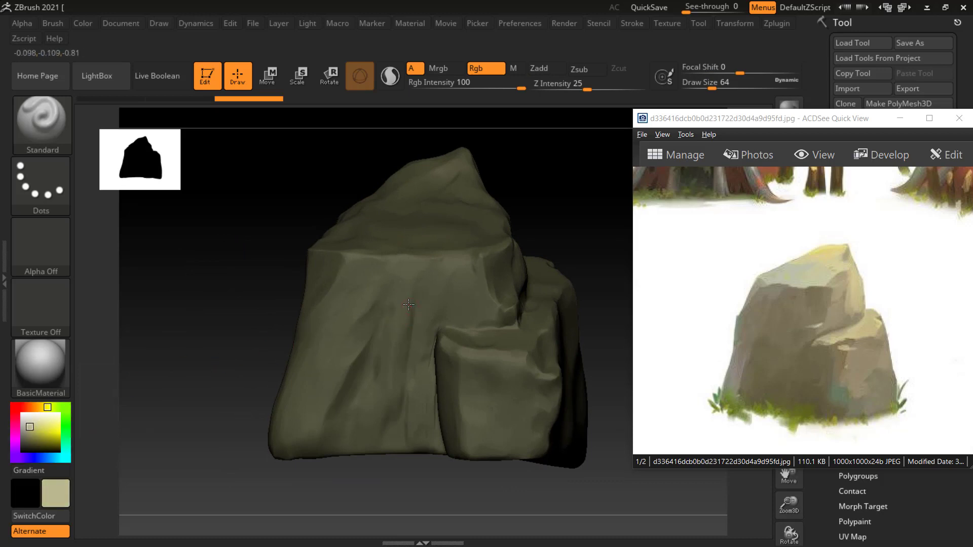
drag(352, 321, 325, 355)
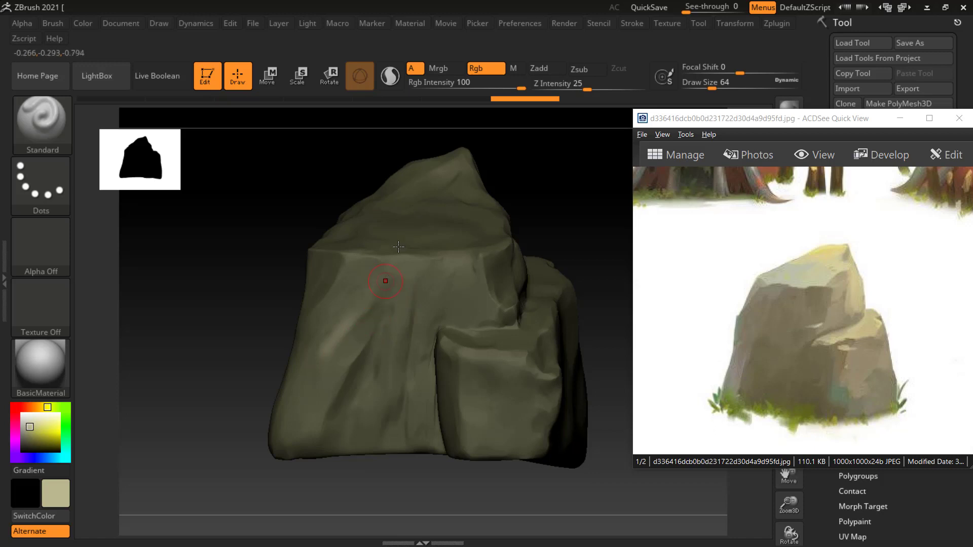
text(6)
key(Return)
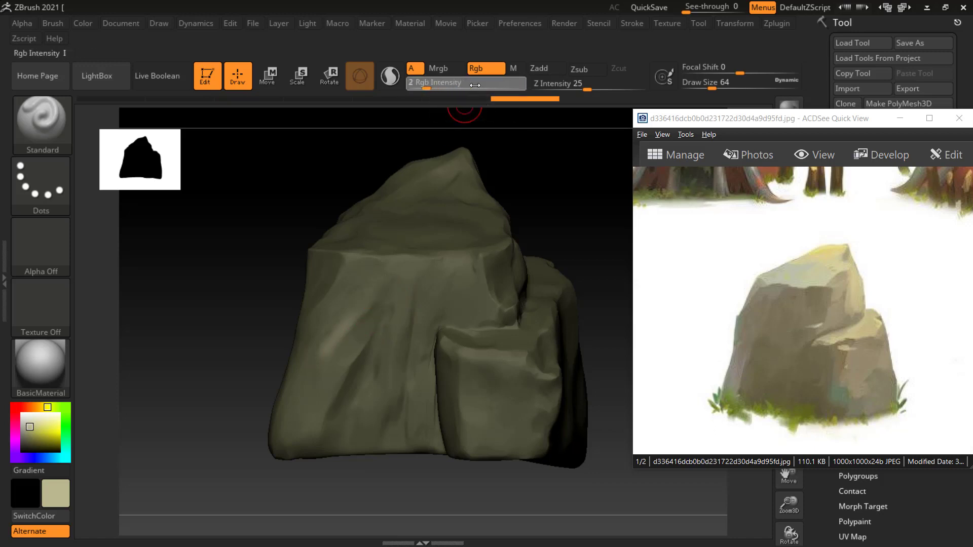
key(Return)
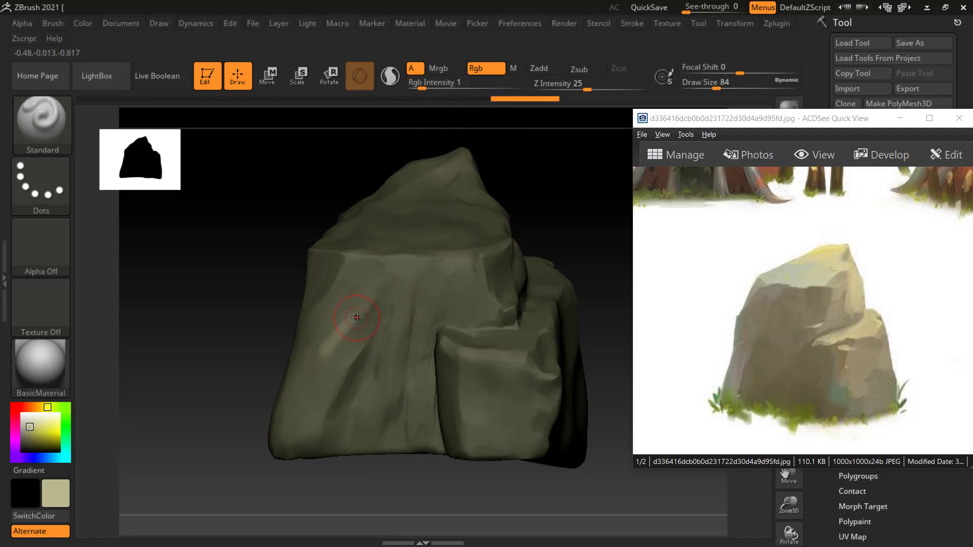
Step: Paint a faint tan stroke across the front face, undoing and redoing strokes as needed
drag(351, 315, 350, 300)
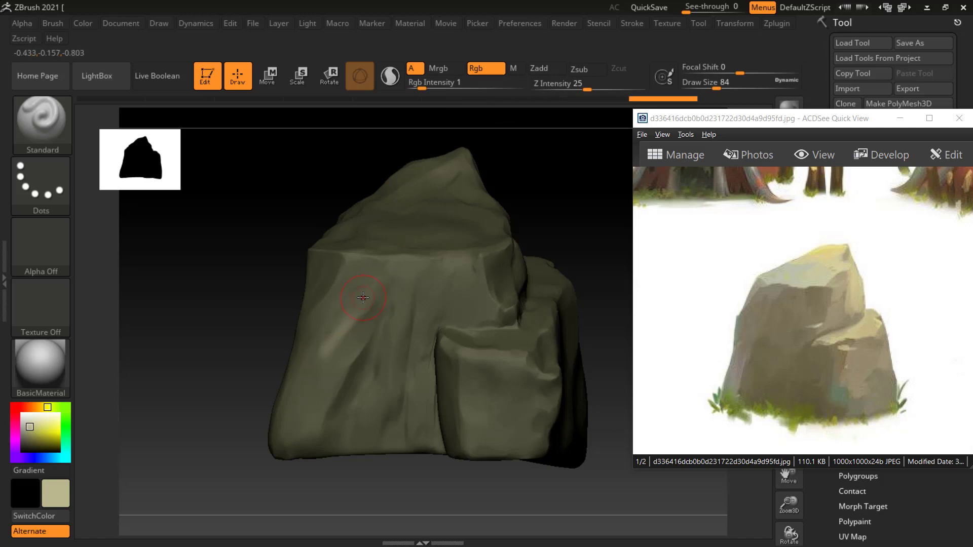
key(ctrl+z)
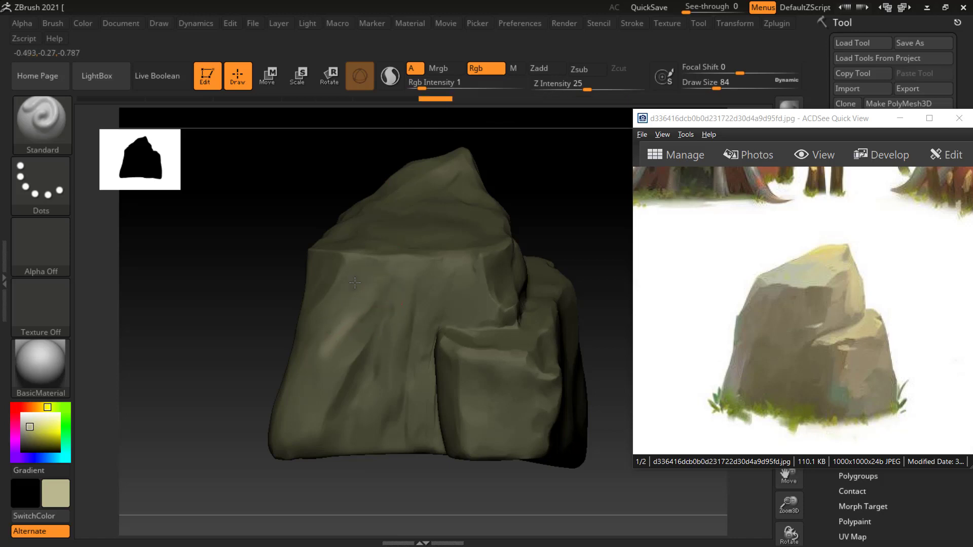
key(ctrl+shift+z)
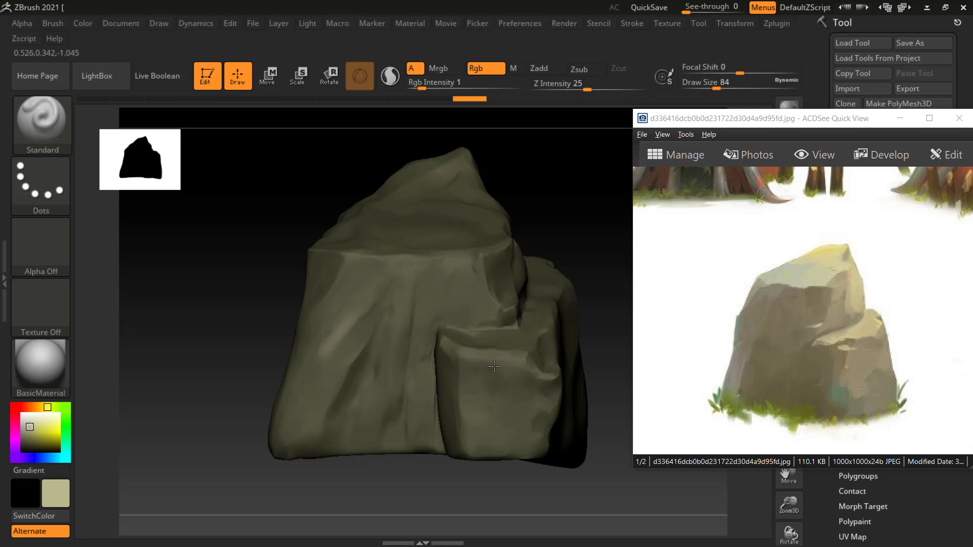
key(ctrl+shift+z)
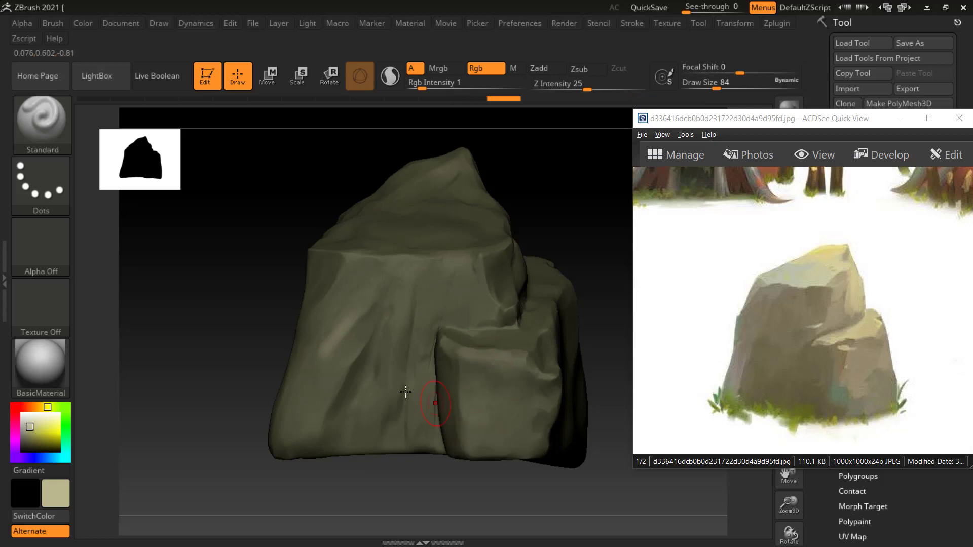
Step: Switch the stroke to Spray and spray pale mottled spots over the front and upper faces
click(57, 185)
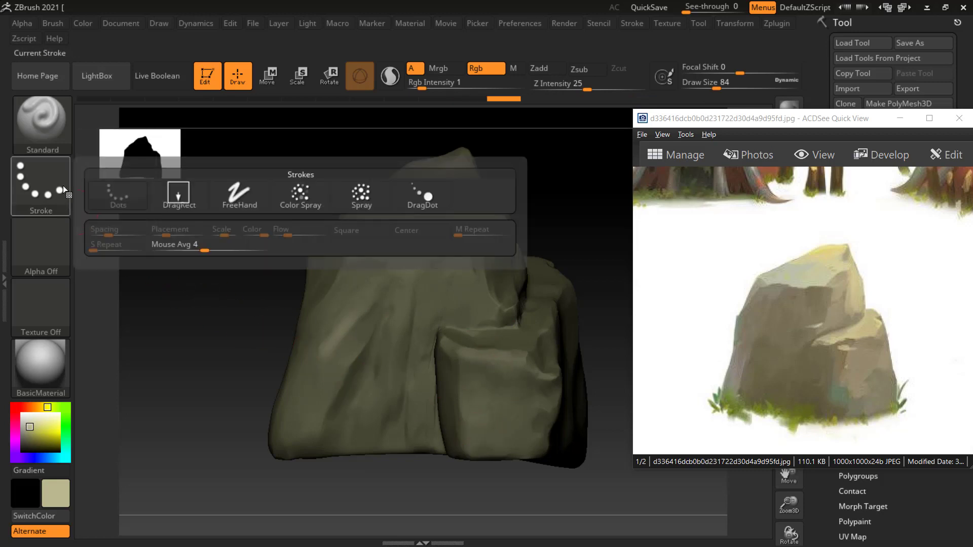
click(354, 197)
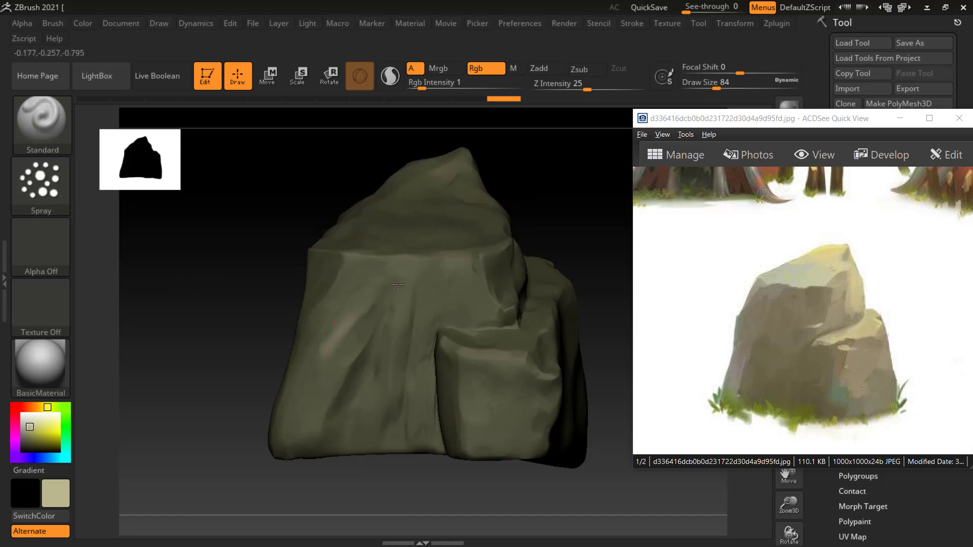
click(398, 284)
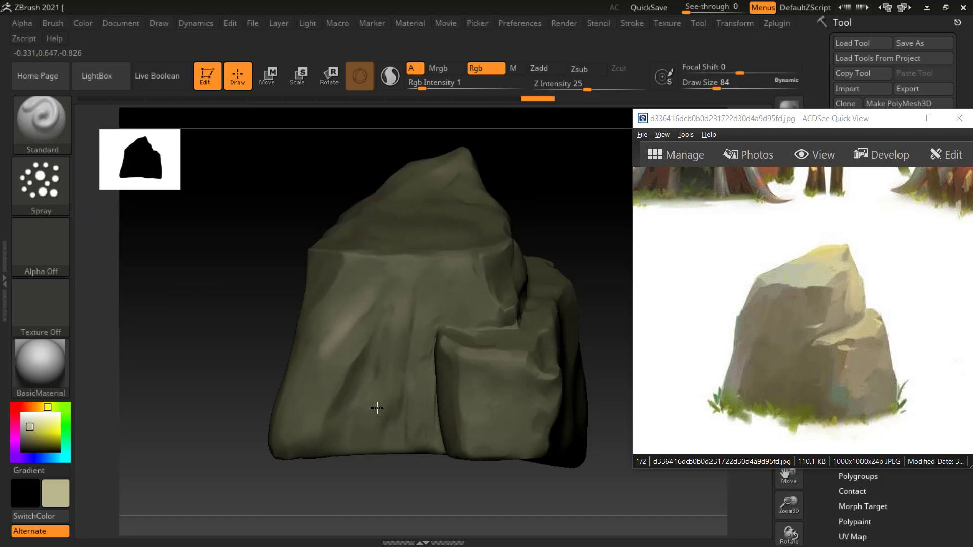
drag(350, 314, 328, 369)
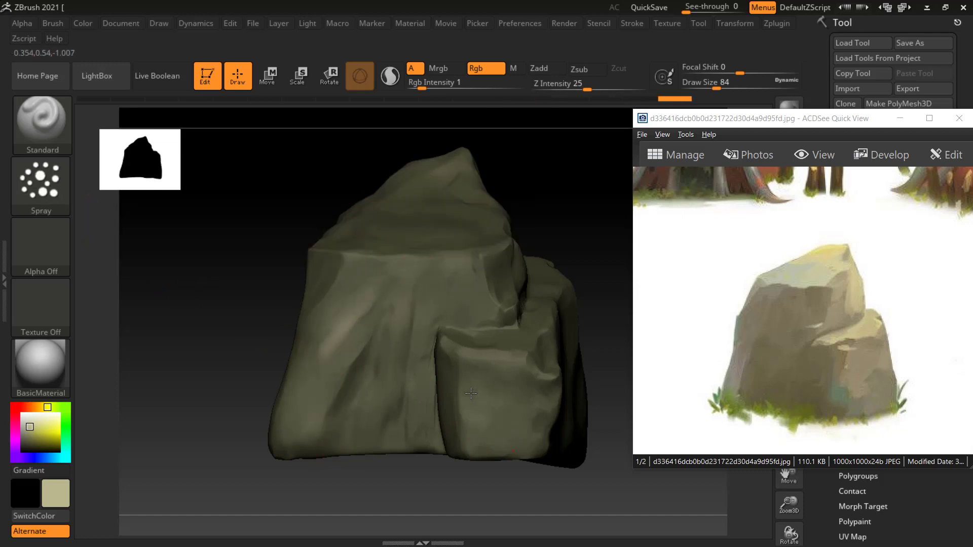
drag(471, 394, 583, 343)
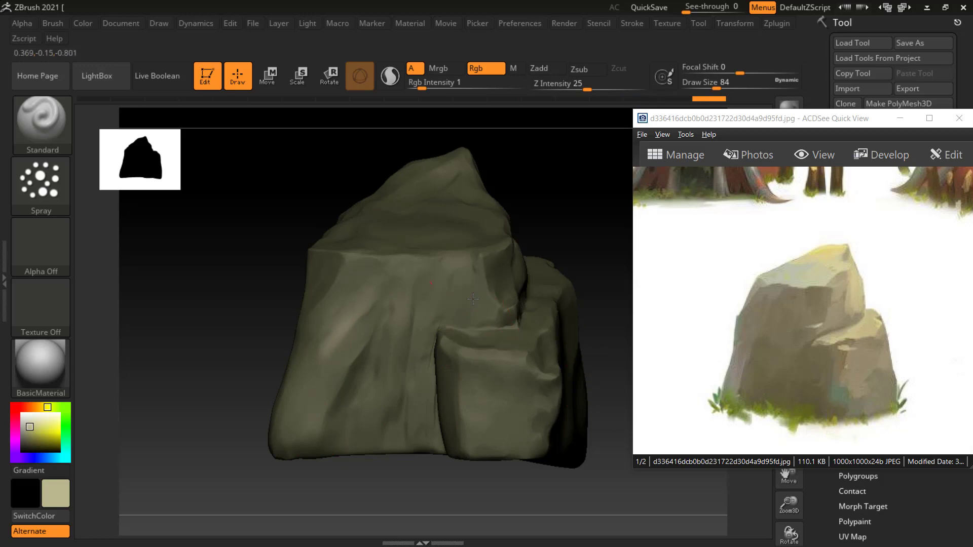
Step: Orbit the rock around to view its other sides and top
mouse_move(472, 299)
right_down()
mouse_move(283, 272)
mouse_move(357, 281)
right_up()
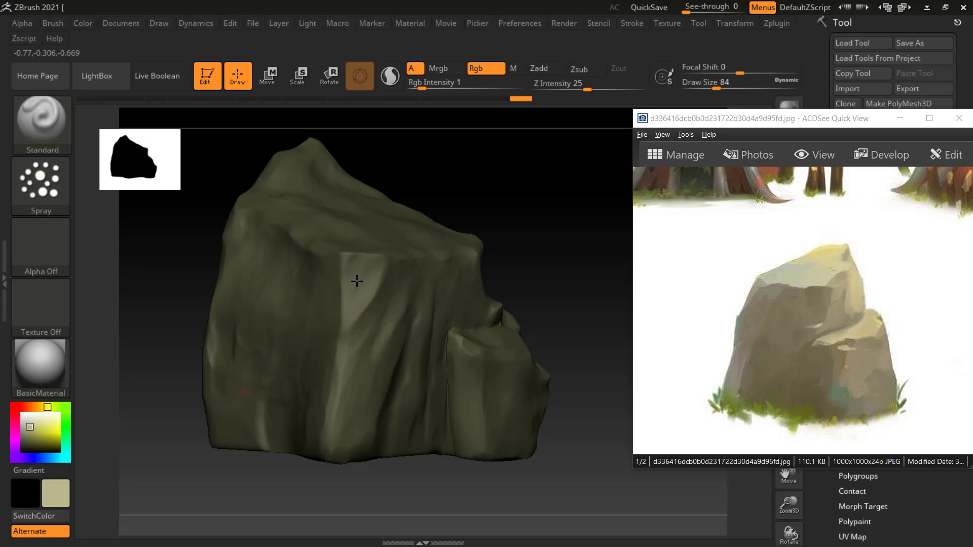
mouse_move(357, 280)
right_down()
mouse_move(478, 147)
mouse_move(446, 173)
right_up()
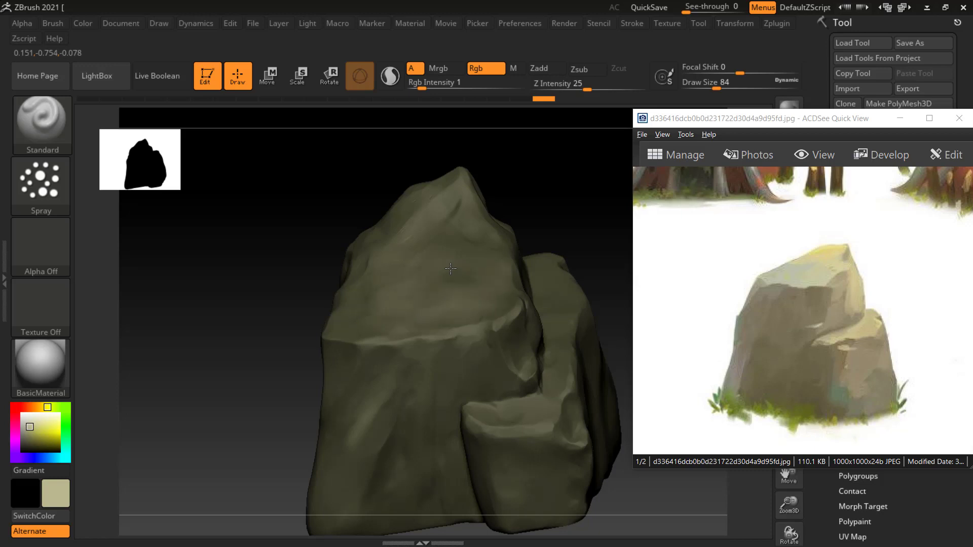
mouse_move(450, 269)
right_down()
mouse_move(310, 349)
mouse_move(465, 283)
right_up()
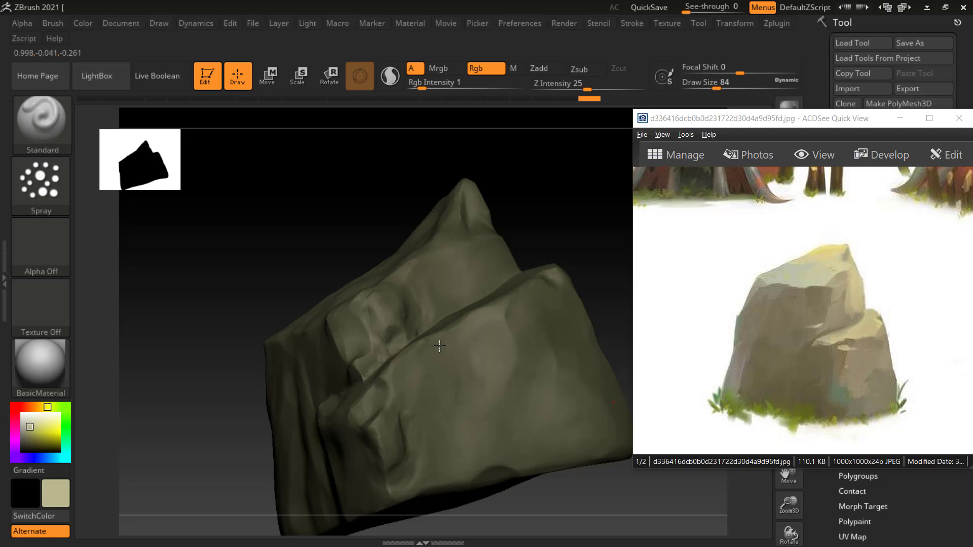
mouse_move(439, 346)
right_down()
mouse_move(567, 217)
mouse_move(588, 220)
mouse_move(530, 281)
mouse_move(565, 272)
right_up()
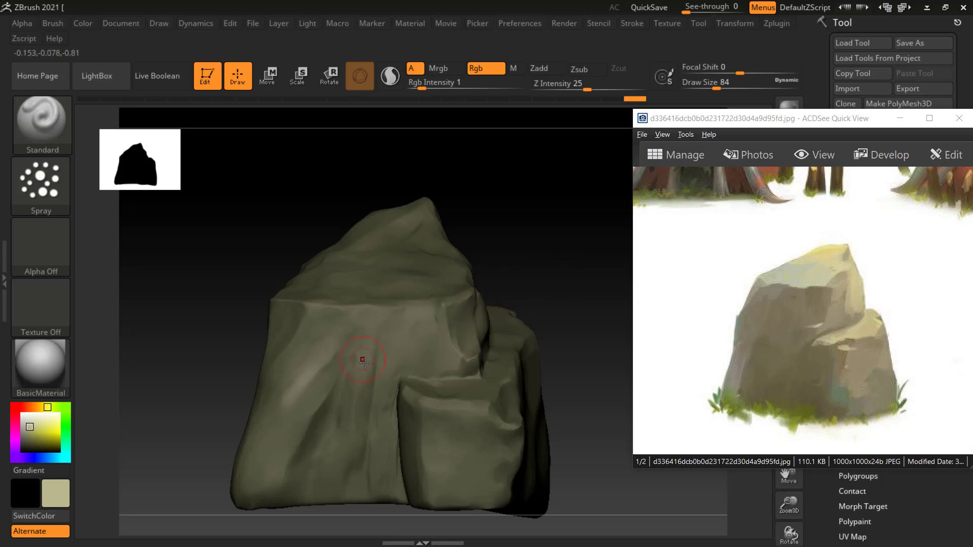
mouse_move(364, 363)
right_down()
mouse_move(526, 251)
mouse_move(478, 265)
mouse_move(485, 298)
right_up()
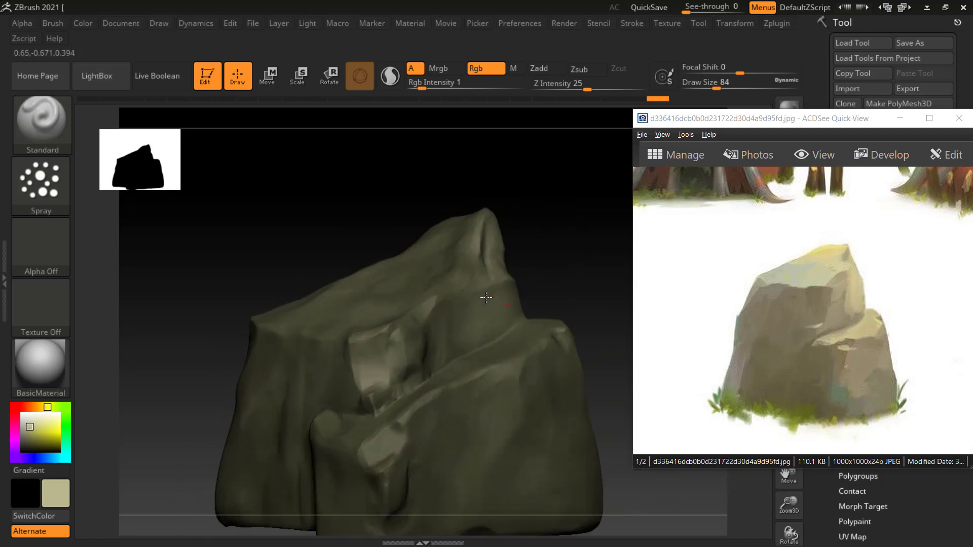
mouse_move(553, 256)
right_down()
mouse_move(565, 252)
mouse_move(558, 283)
mouse_move(566, 246)
right_up()
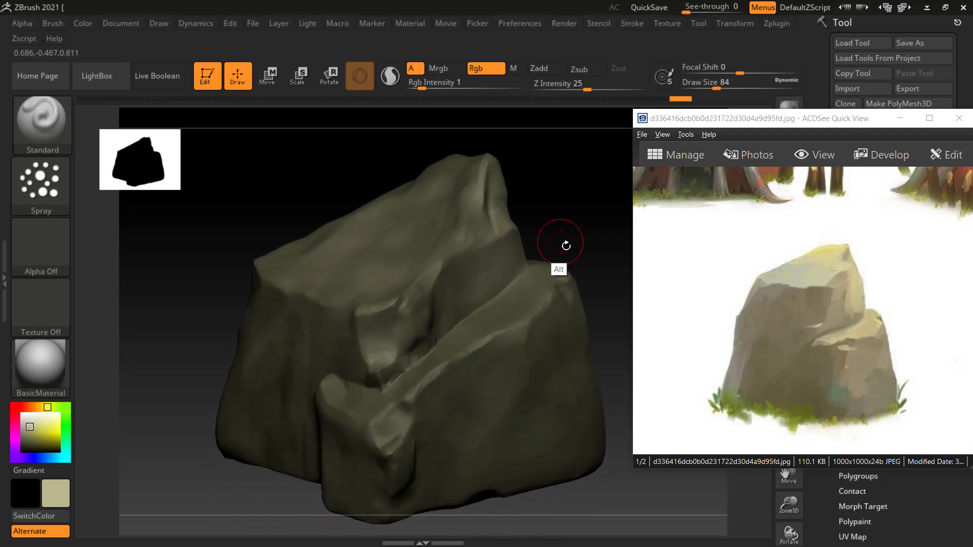
Step: Pick a lighter colour, reduce Draw Size to 68, and paint a light stroke across the rock
click(31, 424)
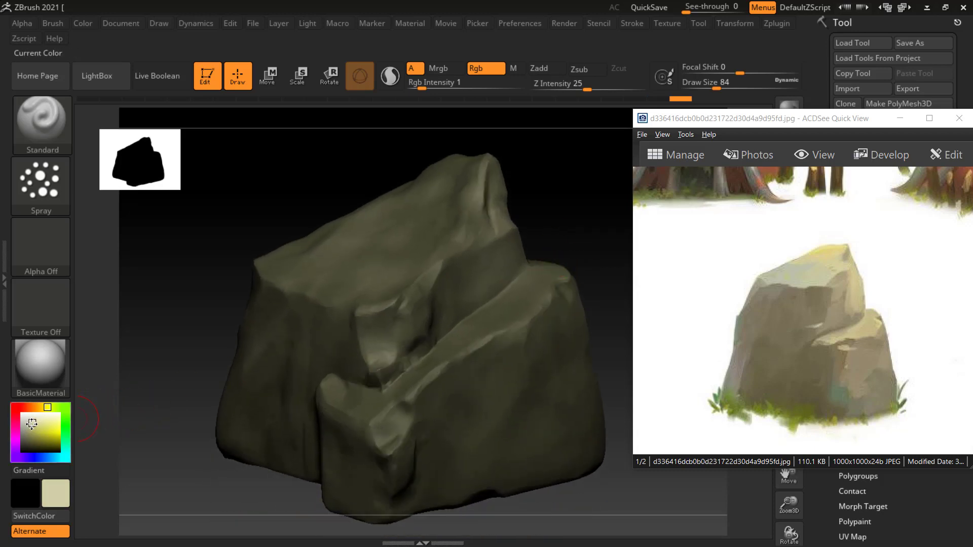
right_drag(597, 233, 583, 257)
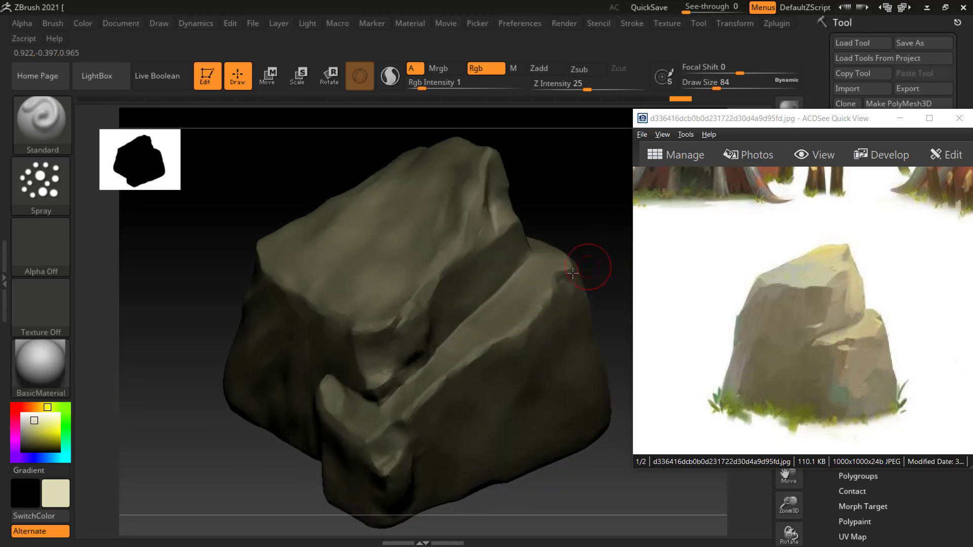
key(bracketleft)
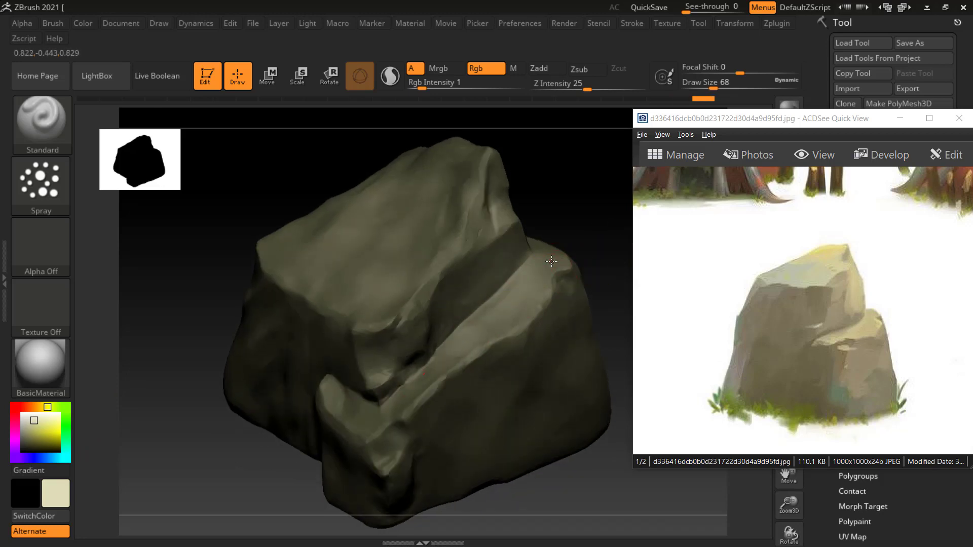
drag(552, 262, 456, 344)
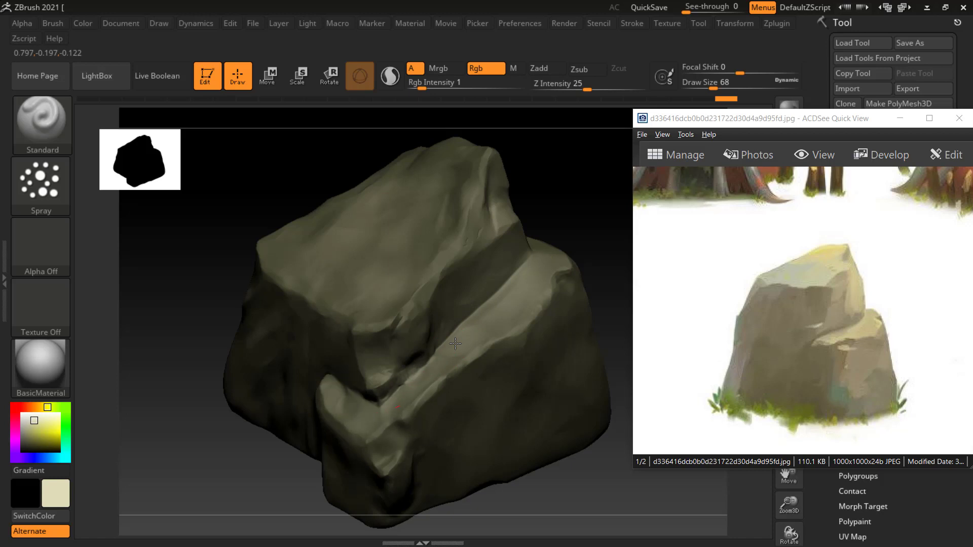
Step: Dab and brush light beige patches onto the rock's top face, then return to a front view
mouse_move(549, 234)
mouse_down()
mouse_move(557, 247)
mouse_move(570, 193)
mouse_move(556, 187)
mouse_move(537, 220)
mouse_move(450, 236)
mouse_up()
click(450, 237)
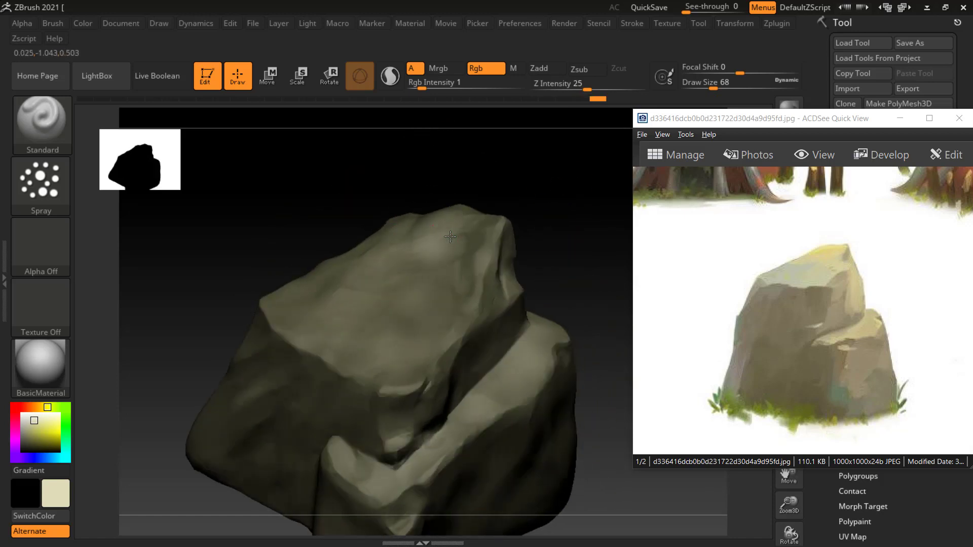
click(450, 237)
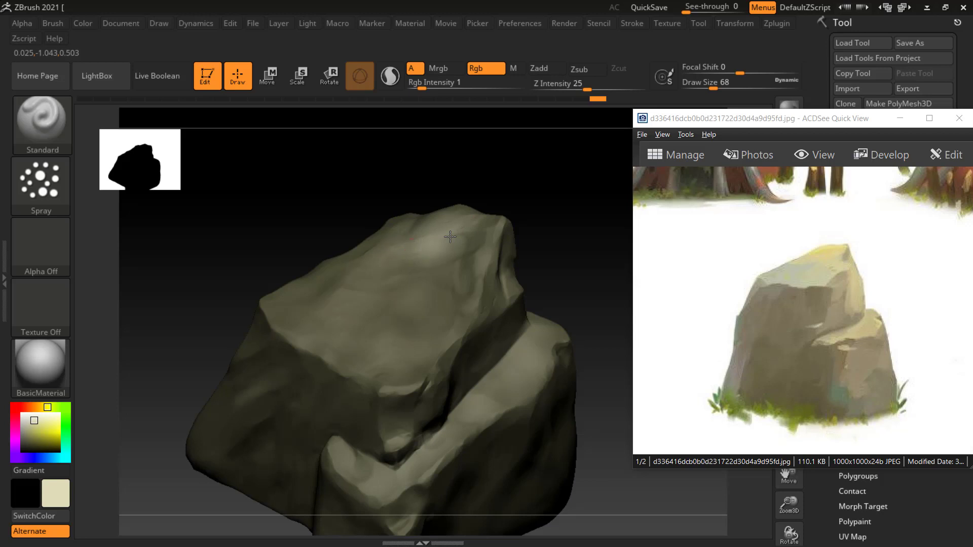
drag(450, 237, 424, 256)
click(433, 310)
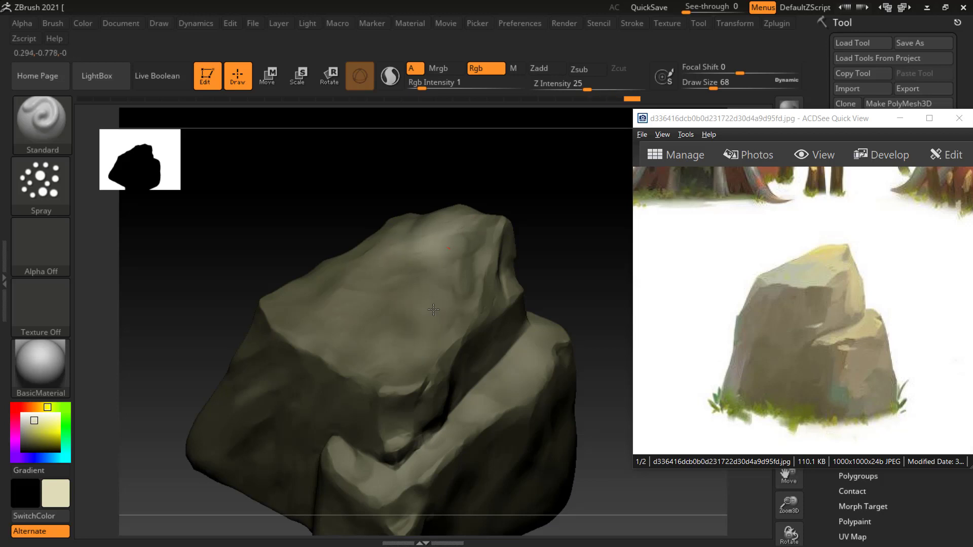
drag(365, 226, 496, 232)
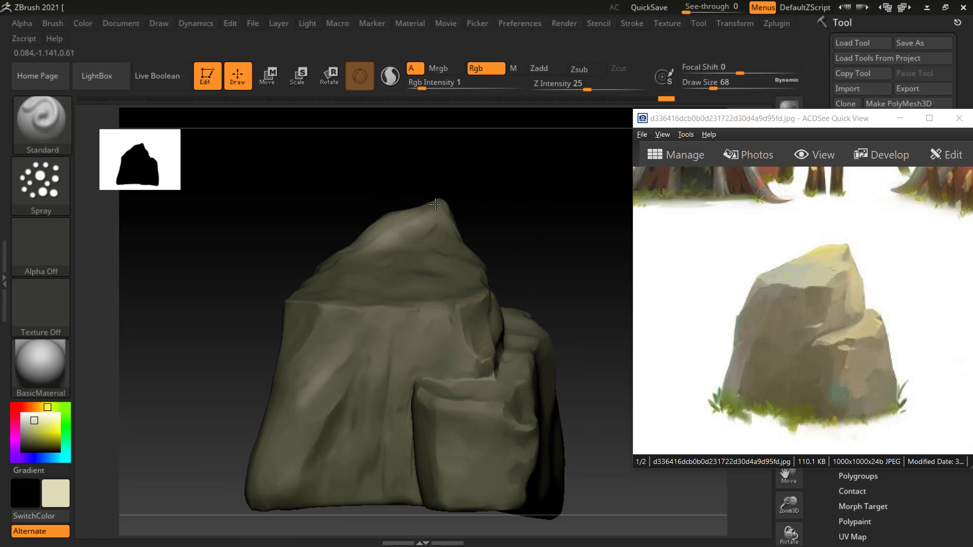
drag(436, 204, 437, 223)
mouse_move(507, 254)
mouse_down()
mouse_move(525, 240)
mouse_move(496, 263)
mouse_up()
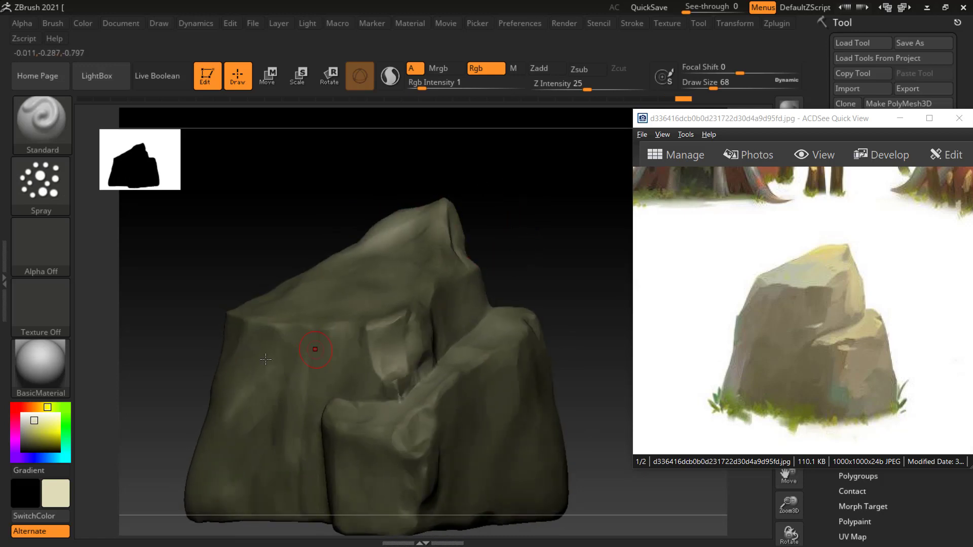
Step: Pick a tan colour and brush faint strokes near the rock's top and front
click(38, 408)
drag(34, 421, 32, 426)
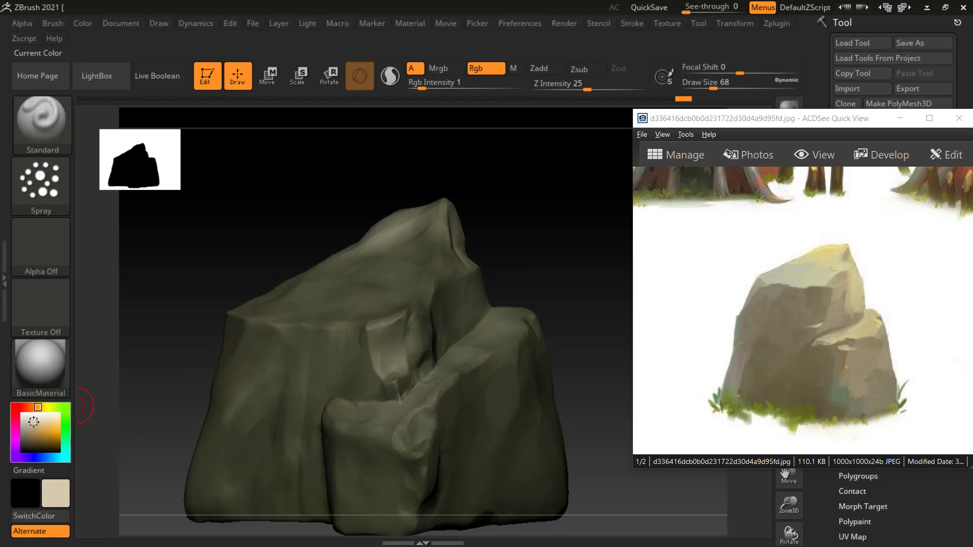
click(424, 229)
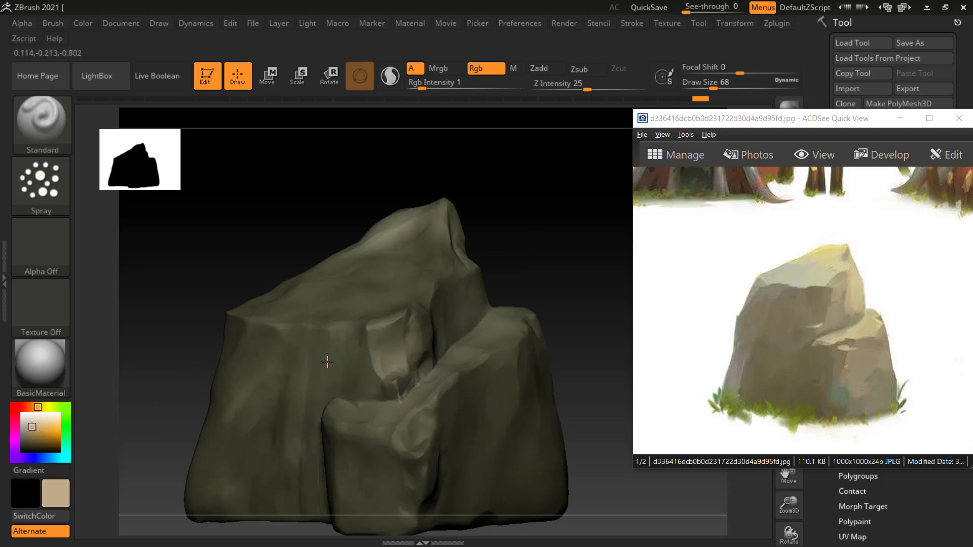
mouse_move(515, 243)
mouse_down()
mouse_move(556, 200)
mouse_move(398, 227)
mouse_up()
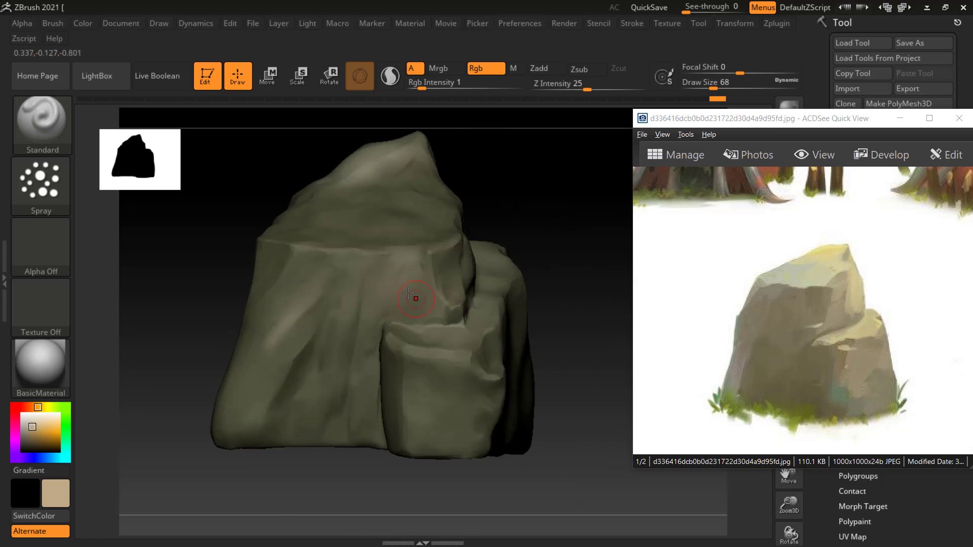
mouse_move(403, 269)
mouse_down()
mouse_move(346, 277)
mouse_move(328, 292)
mouse_move(239, 273)
mouse_up()
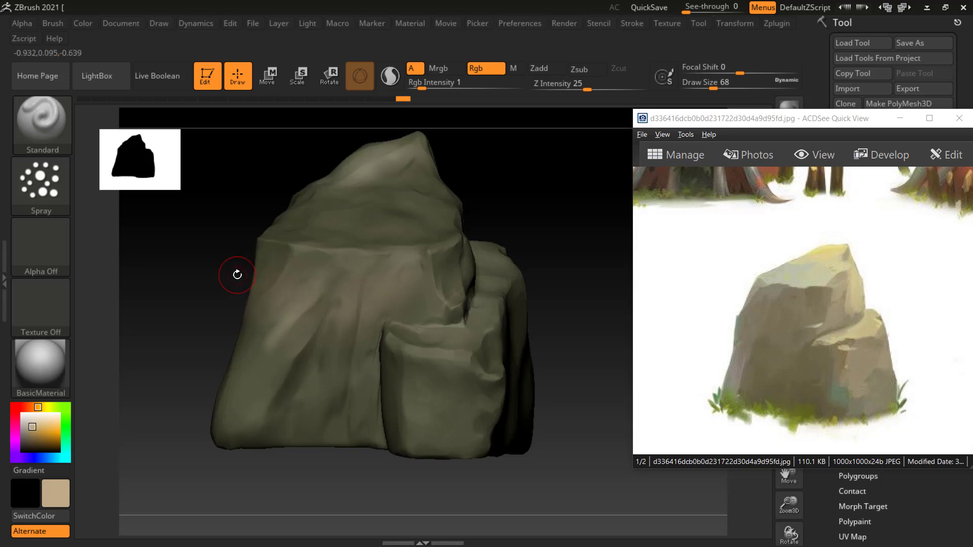
right_drag(238, 273, 286, 260)
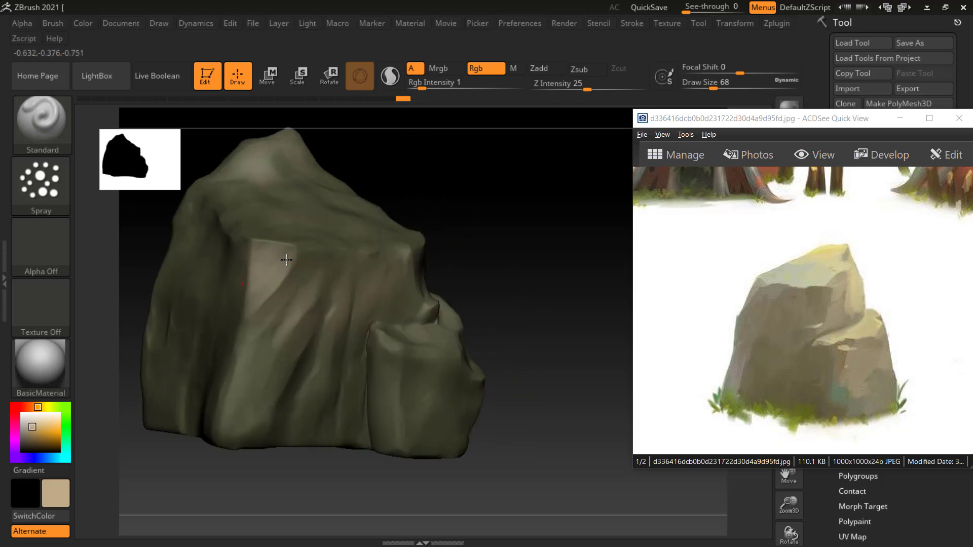
Step: Paint tan on the left, front and lower faces, then shift the hue toward yellow
drag(287, 260, 276, 364)
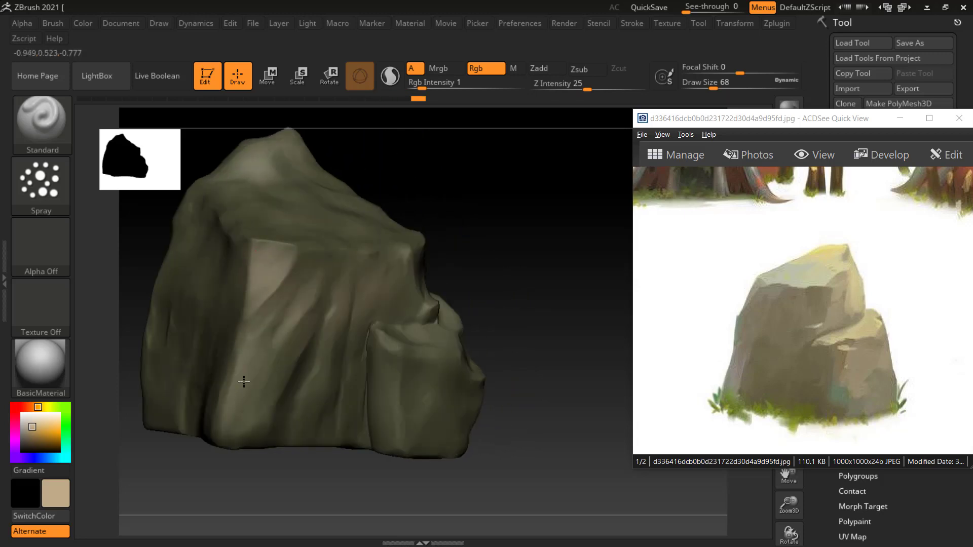
click(277, 364)
mouse_move(544, 254)
right_down()
mouse_move(572, 232)
mouse_move(493, 260)
right_up()
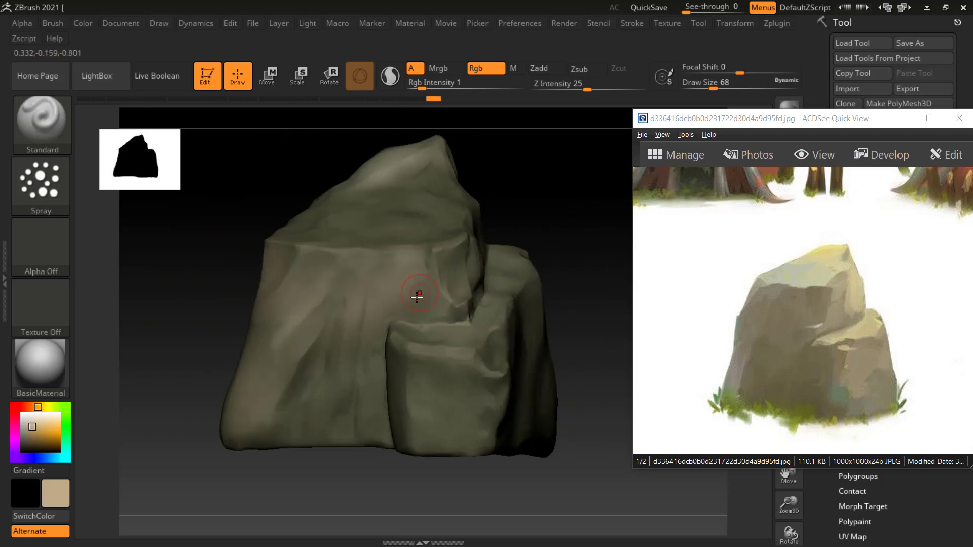
mouse_move(417, 296)
mouse_down()
mouse_move(351, 358)
mouse_move(352, 329)
mouse_up()
mouse_move(411, 446)
mouse_down()
mouse_move(309, 381)
mouse_move(332, 367)
mouse_up()
drag(295, 436, 133, 449)
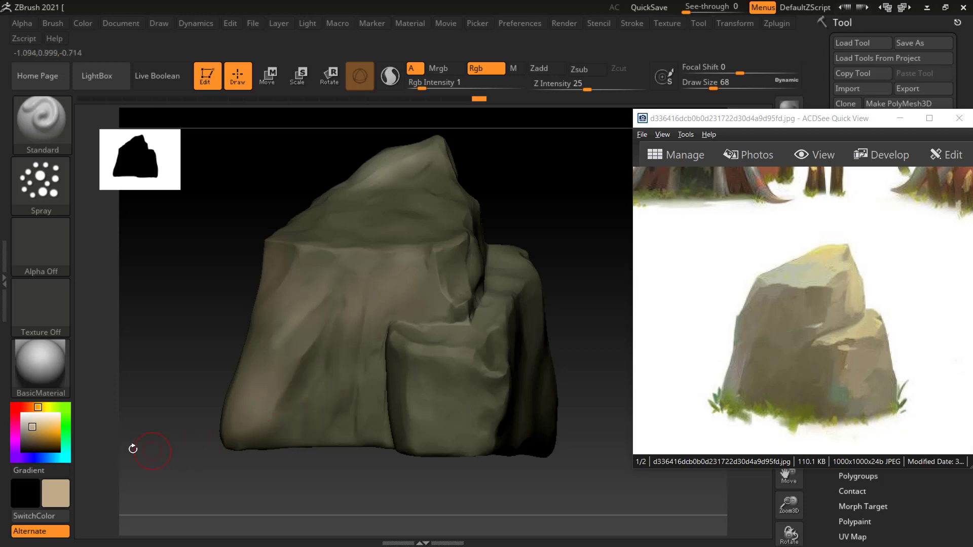
drag(37, 408, 48, 407)
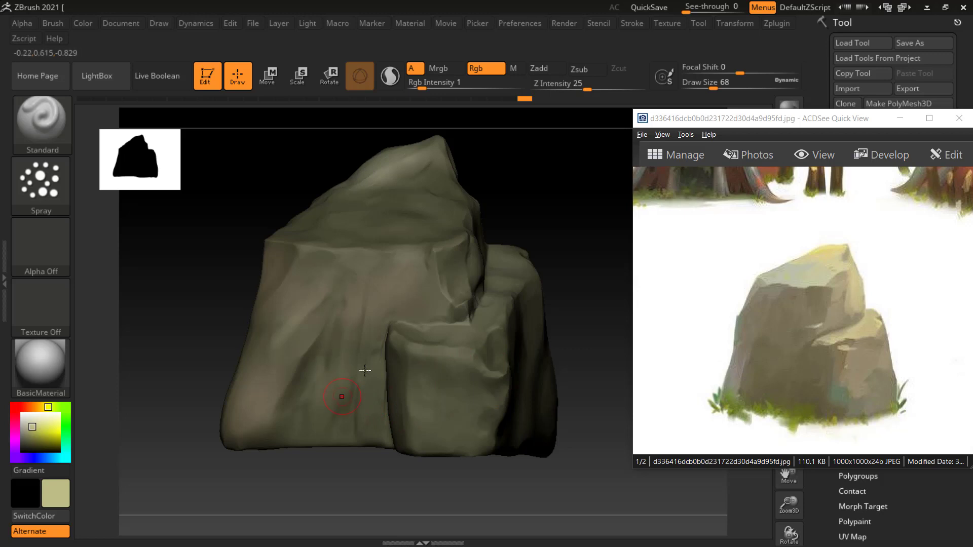
Step: Brush soft yellow-green strokes onto the rock's front block and lower faces
drag(345, 339, 370, 405)
drag(486, 366, 431, 404)
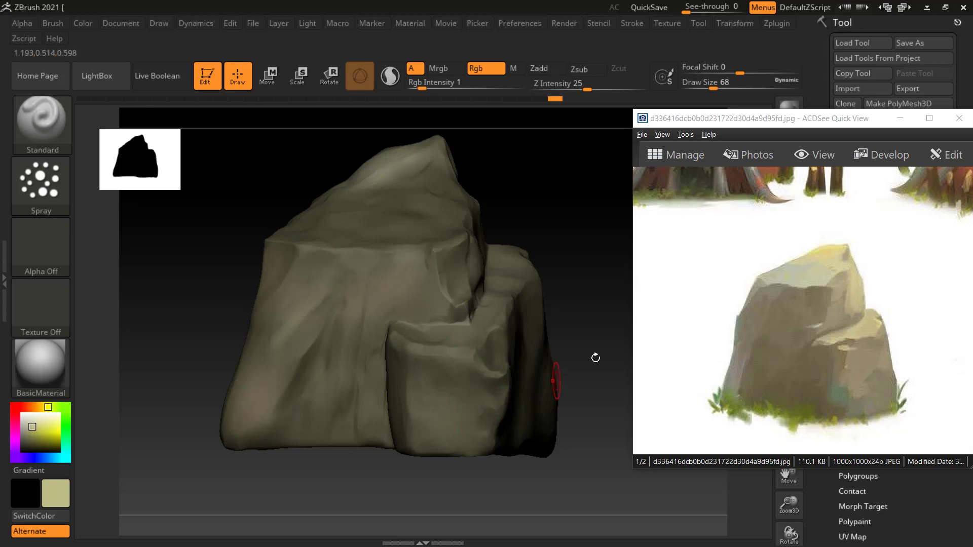
drag(593, 354, 612, 322)
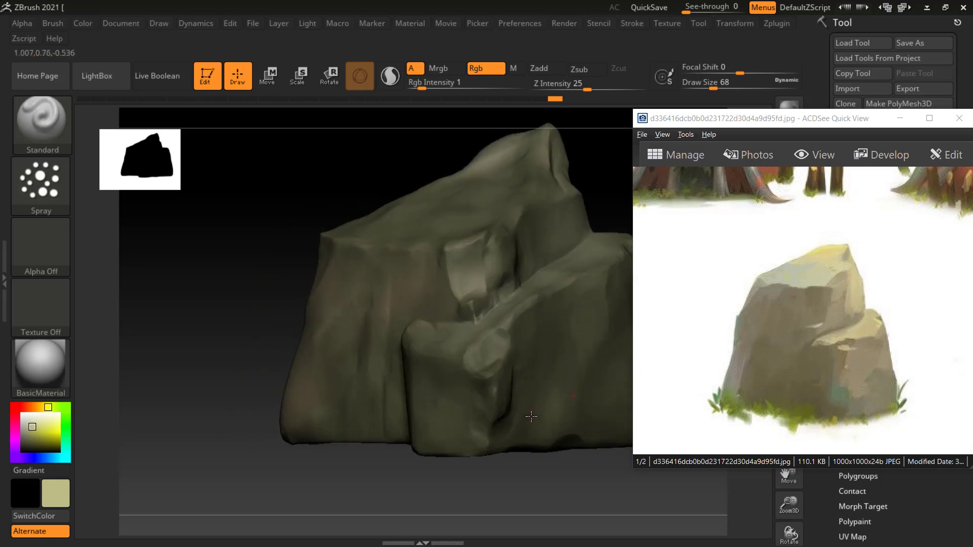
mouse_move(532, 417)
mouse_down()
mouse_move(544, 462)
mouse_move(569, 476)
mouse_move(500, 406)
mouse_up()
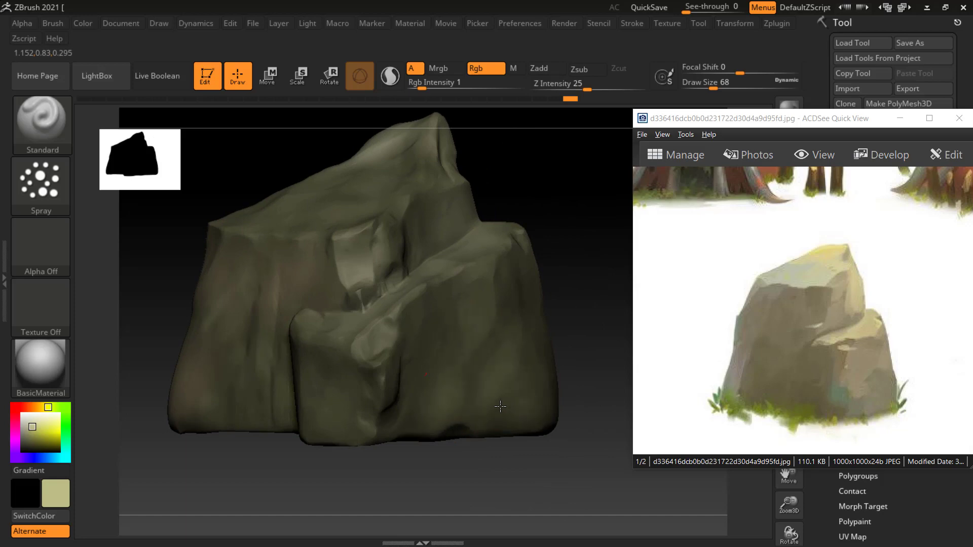
drag(550, 278, 561, 276)
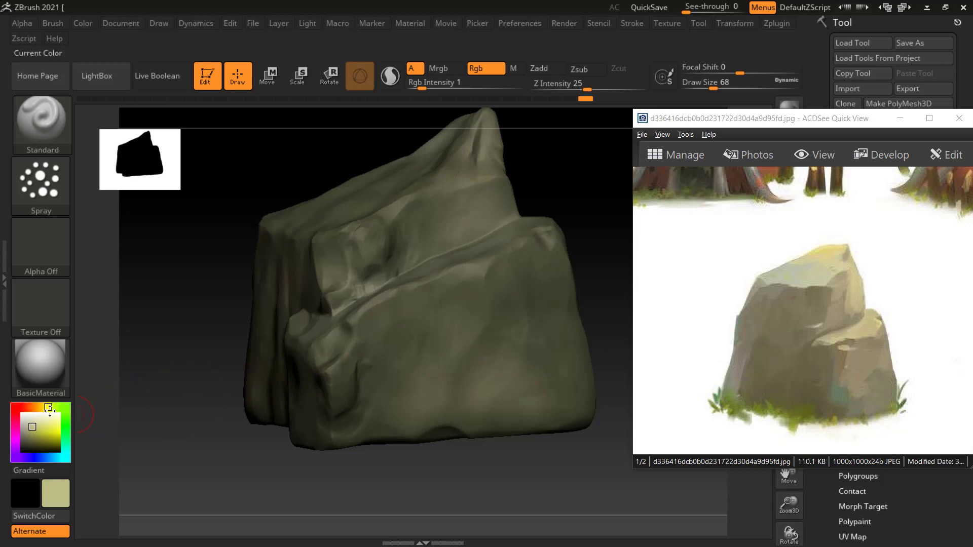
Step: Switch back to tan and paint highlights along the front block's edges and the upper ledge
drag(49, 409, 40, 408)
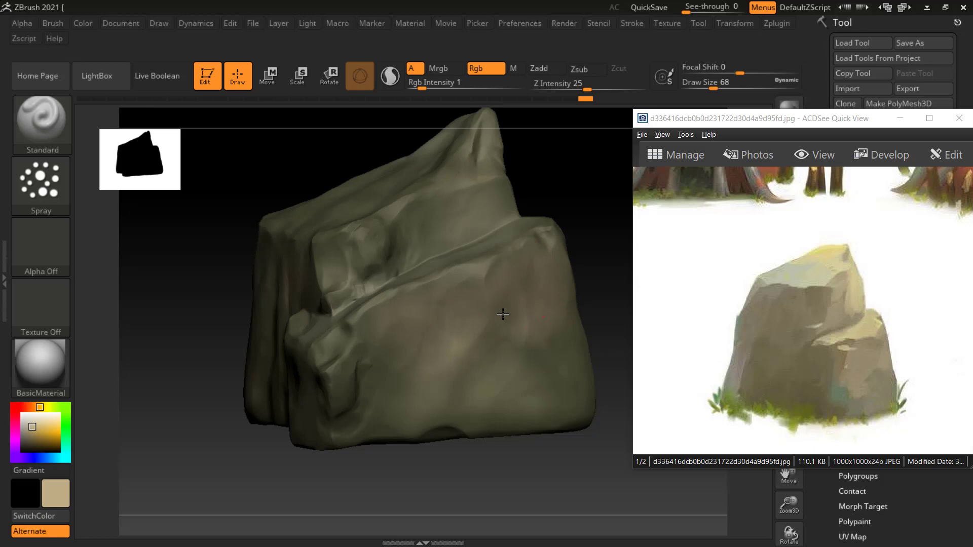
drag(215, 352, 306, 349)
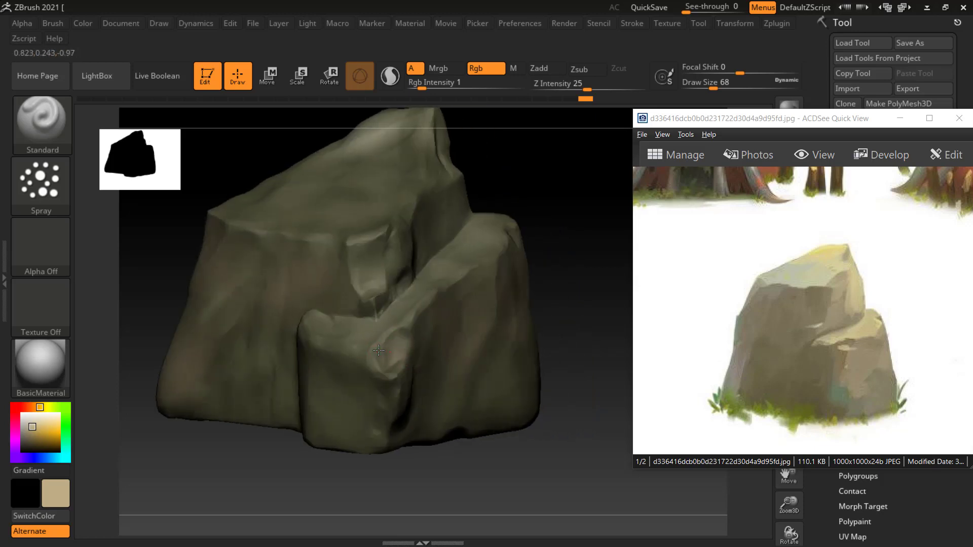
mouse_move(379, 349)
mouse_down()
mouse_move(398, 345)
mouse_move(404, 366)
mouse_up()
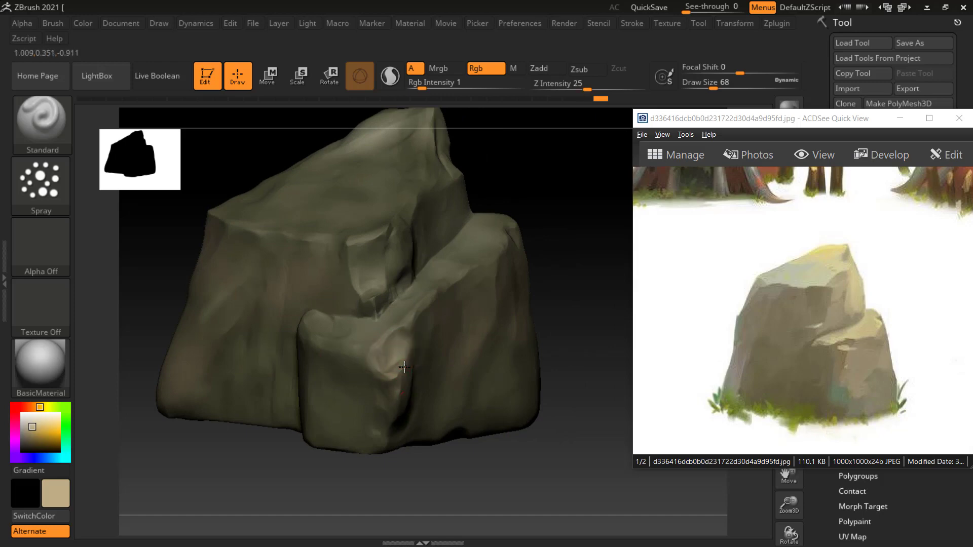
drag(404, 367, 395, 386)
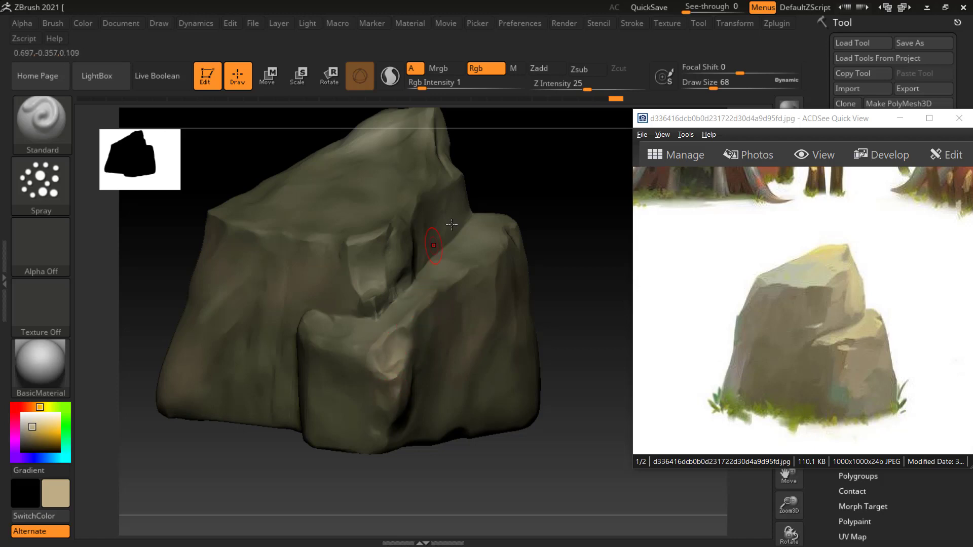
mouse_move(502, 167)
mouse_down()
mouse_move(477, 179)
mouse_move(431, 252)
mouse_up()
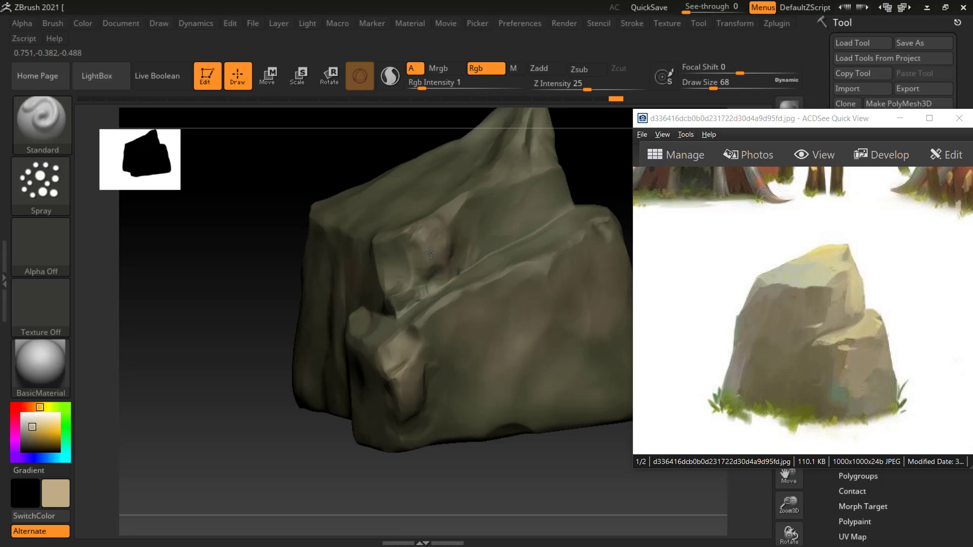
drag(430, 253, 455, 234)
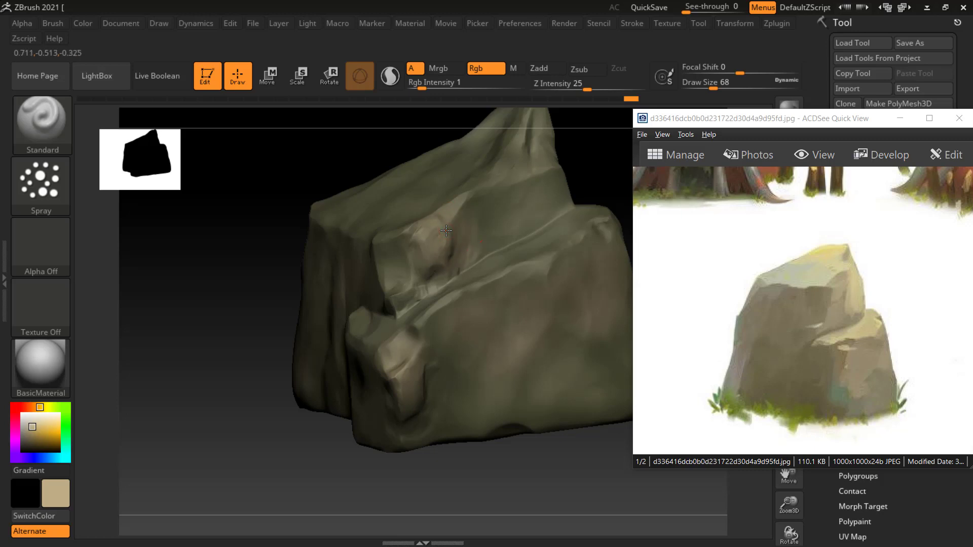
drag(446, 231, 479, 246)
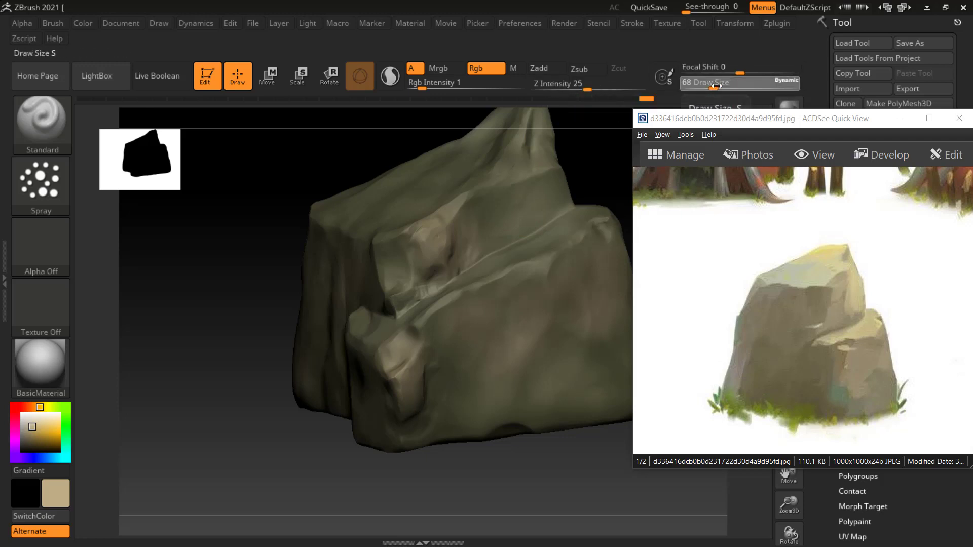
Step: Reduce Draw Size to 51, dab tan onto the rock, and orbit to inspect another side
drag(716, 86, 710, 85)
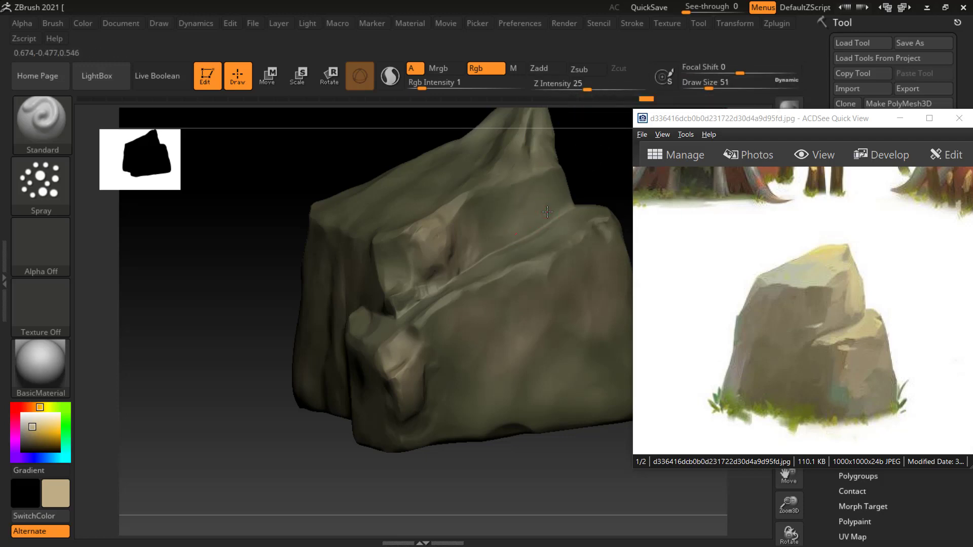
click(547, 212)
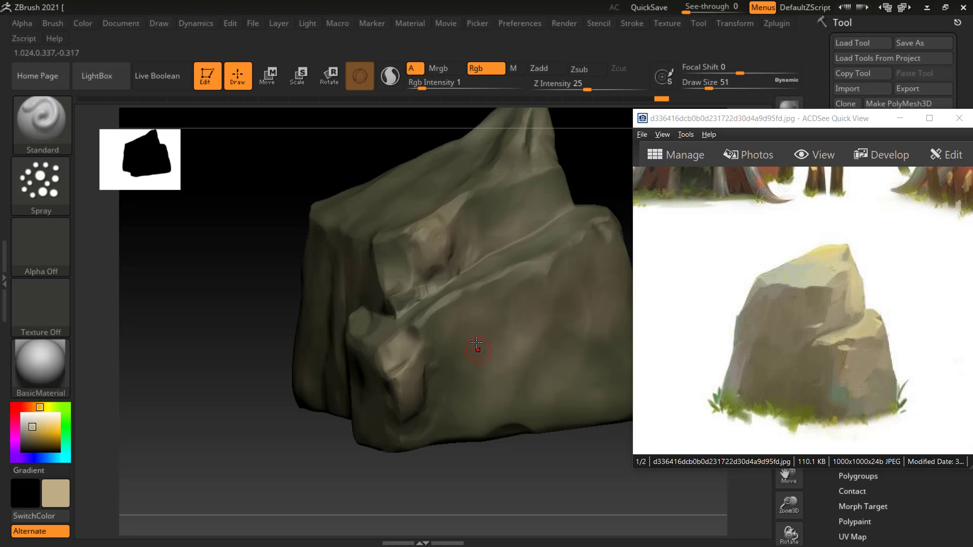
mouse_move(239, 370)
mouse_down()
mouse_move(196, 343)
mouse_move(250, 335)
mouse_up()
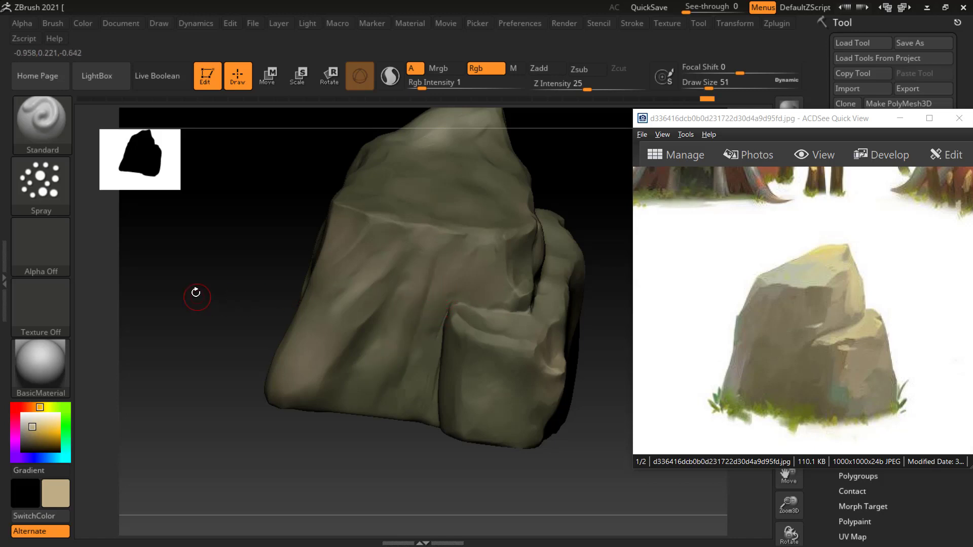
mouse_move(195, 293)
mouse_down()
mouse_move(375, 301)
mouse_move(264, 335)
mouse_up()
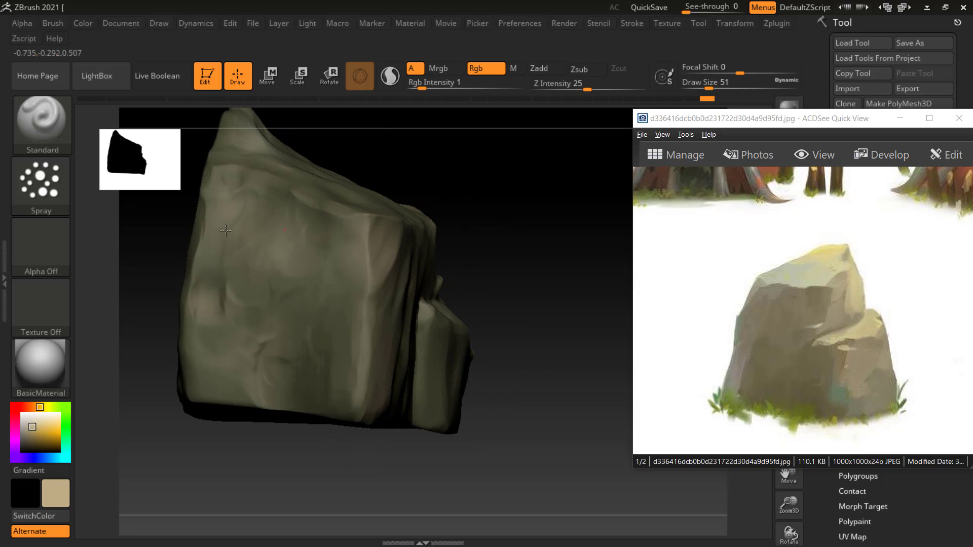
drag(385, 431, 519, 339)
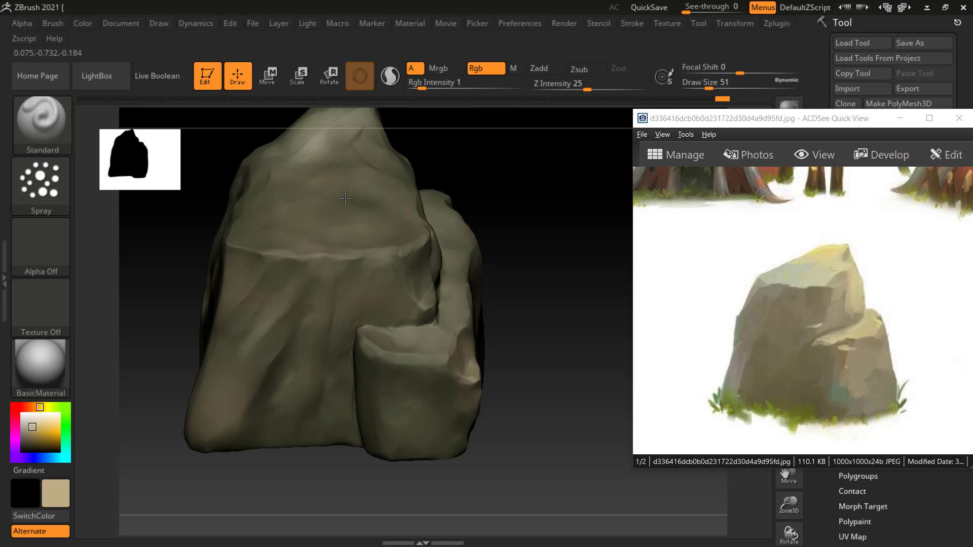
Step: Orbit the rock around every side, zooming in and refitting with F, to compare with the reference
drag(610, 270, 597, 269)
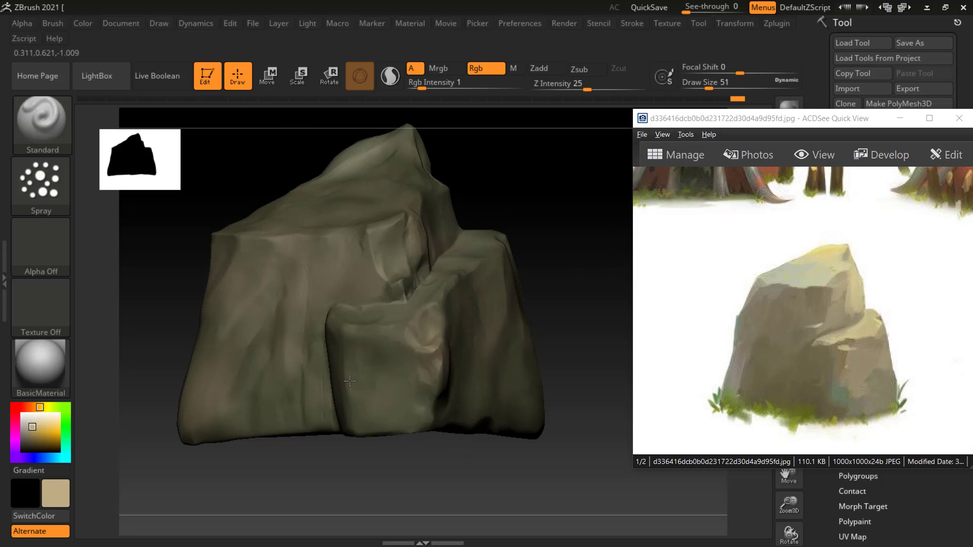
right_drag(335, 405, 357, 361)
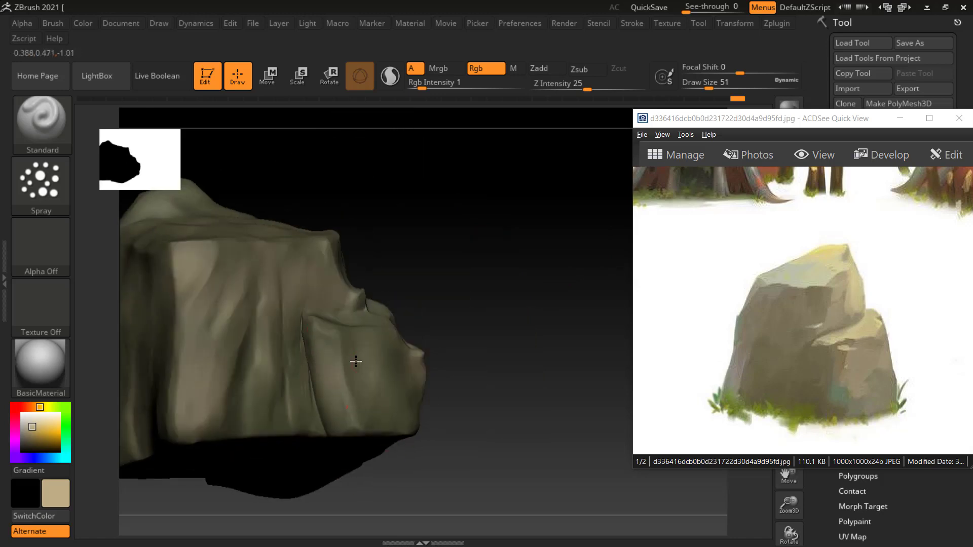
drag(493, 426, 315, 443)
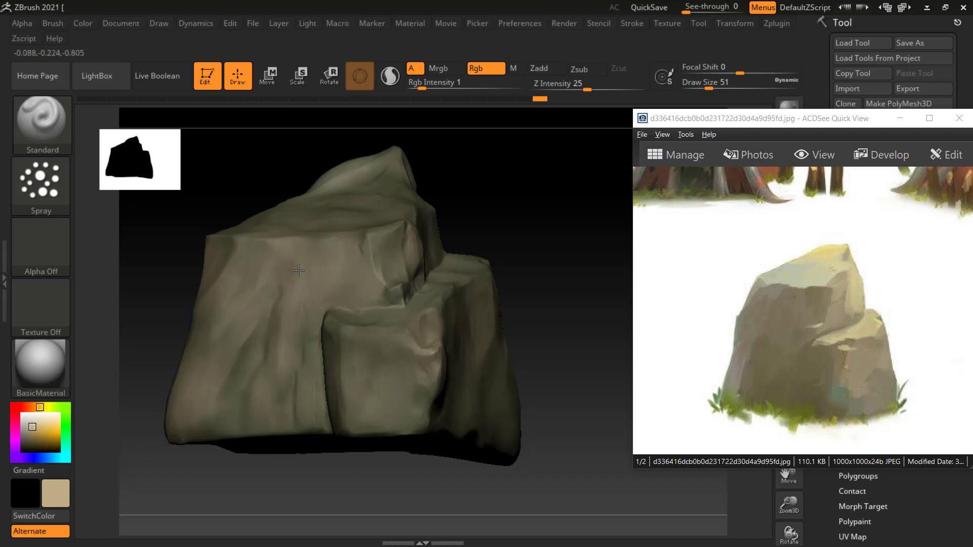
right_drag(299, 272, 451, 227)
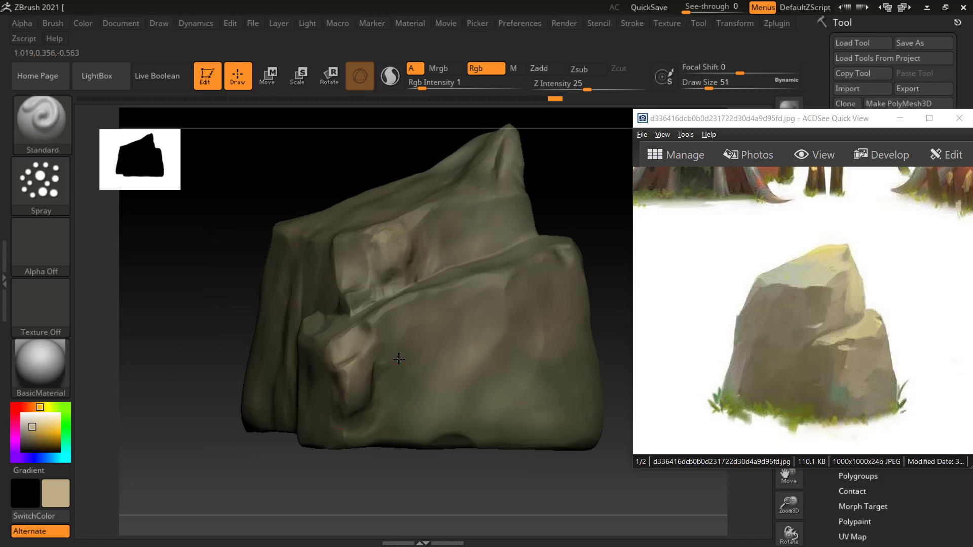
drag(319, 472, 358, 424)
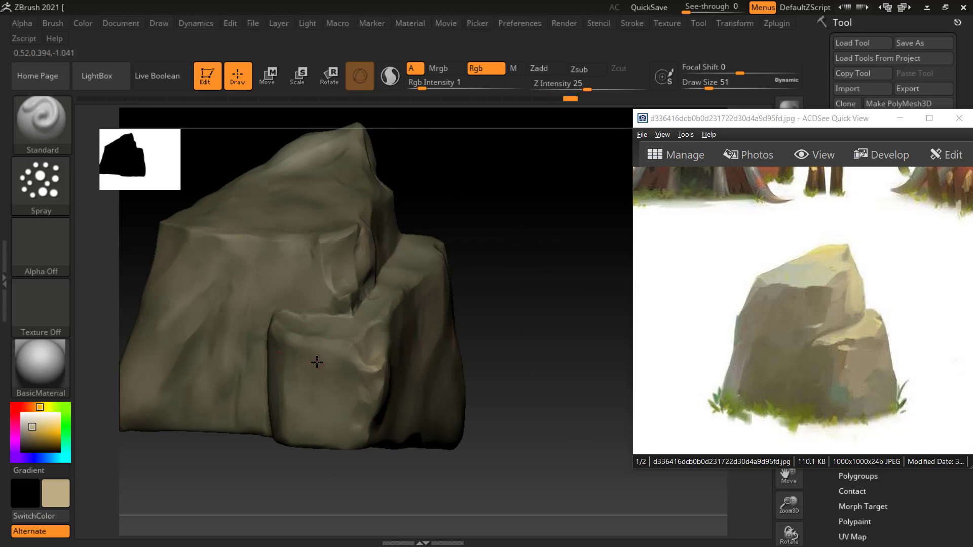
alt+right_drag(286, 410, 478, 404)
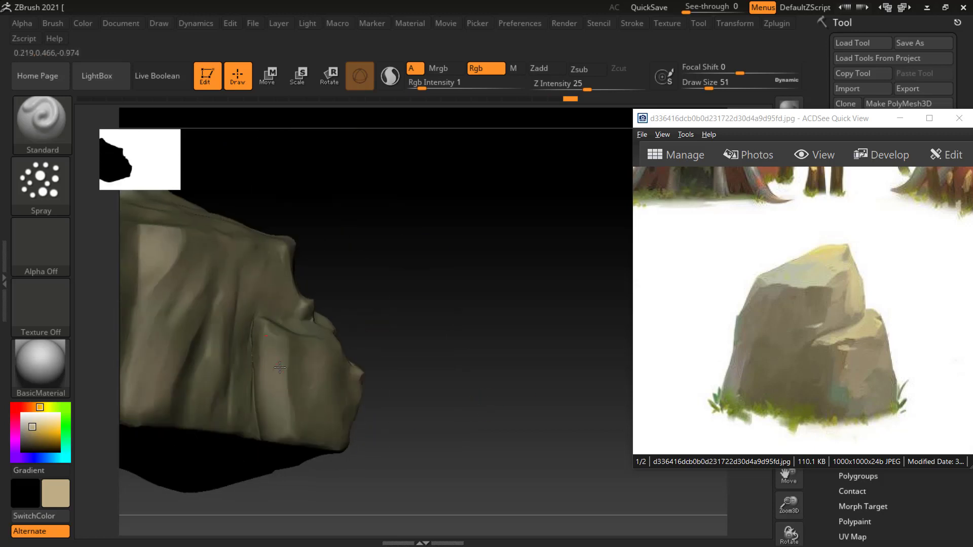
key(f)
right_drag(463, 355, 459, 350)
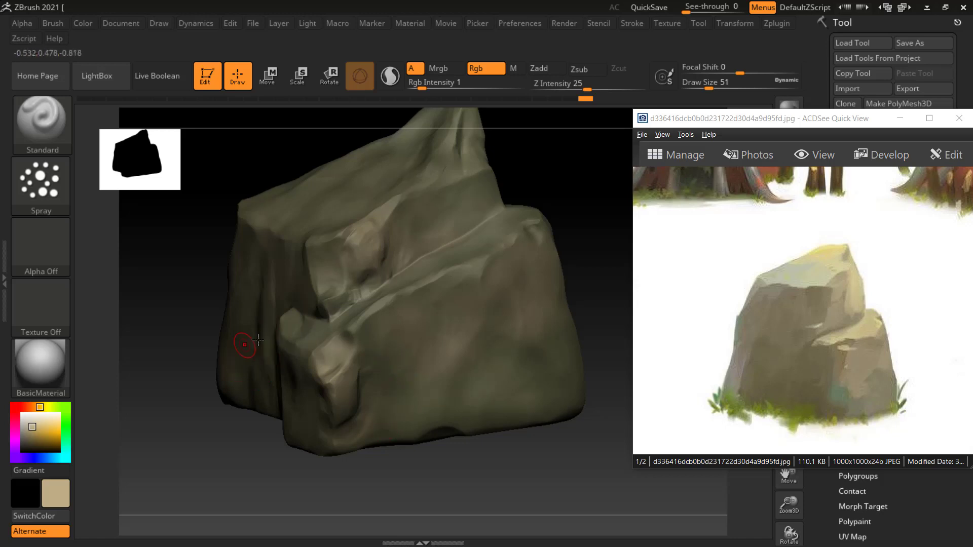
mouse_move(561, 182)
right_down()
mouse_move(569, 165)
mouse_move(569, 187)
right_up()
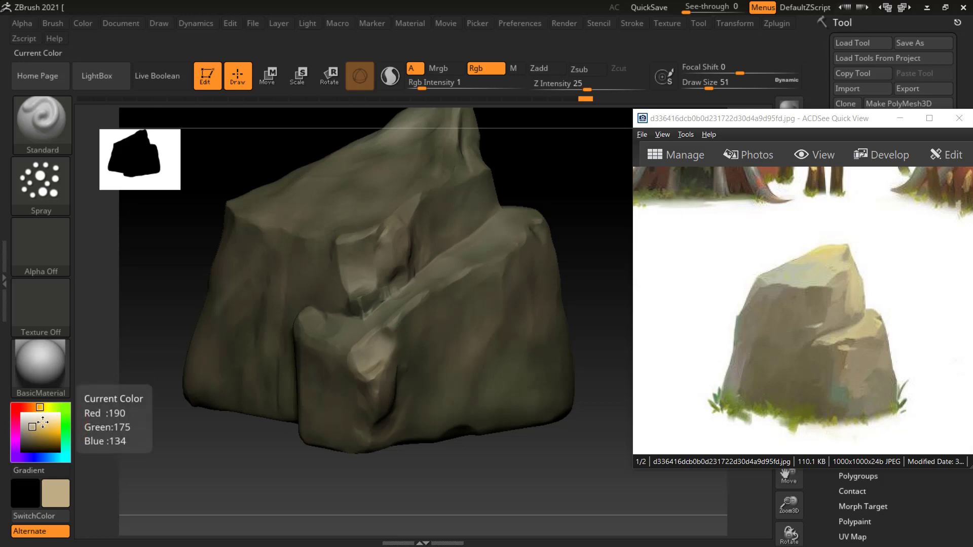
Step: Pick a darker olive paint colour in the colour picker
drag(32, 427, 31, 433)
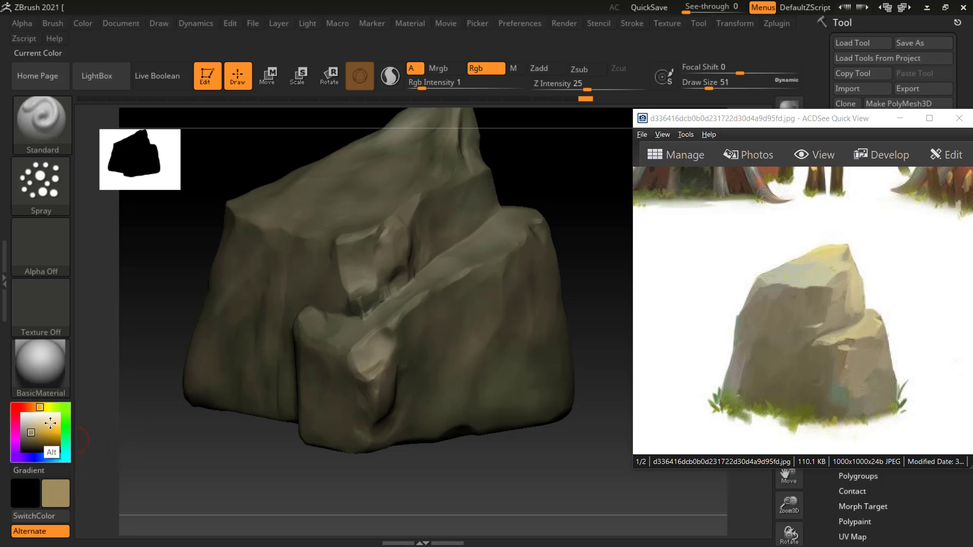
key(c)
key(ctrl)
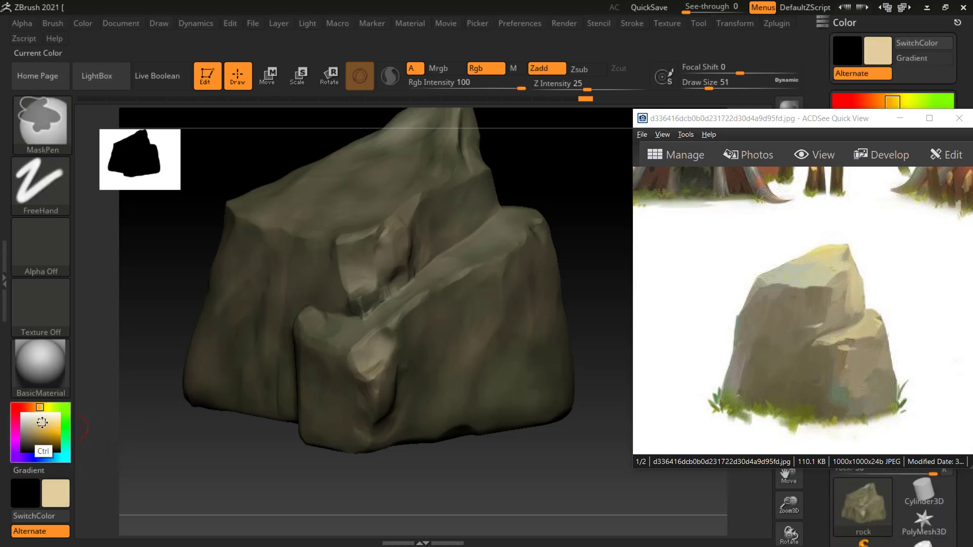
drag(283, 370, 324, 431)
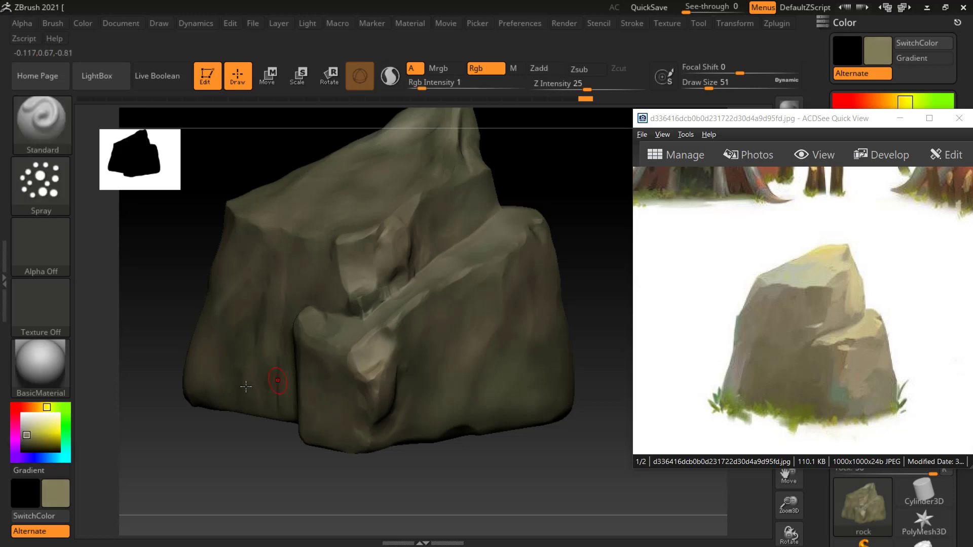
click(27, 434)
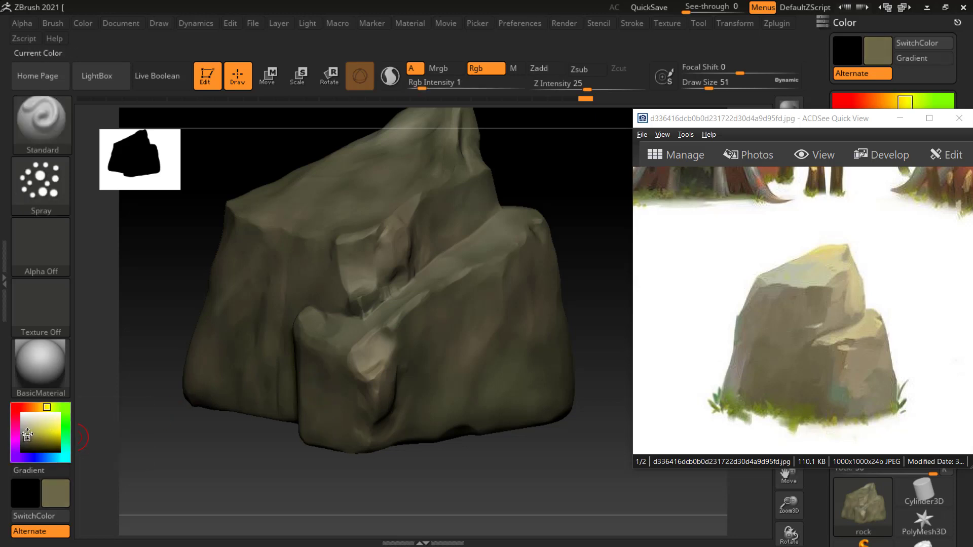
Step: Shrink the brush to size 23, mottle the rock's faces, and raise Rgb Intensity to 3
mouse_move(508, 187)
mouse_down()
mouse_move(568, 174)
mouse_move(518, 165)
mouse_move(482, 254)
mouse_up()
key(bracketleft)
key(bracketleft)
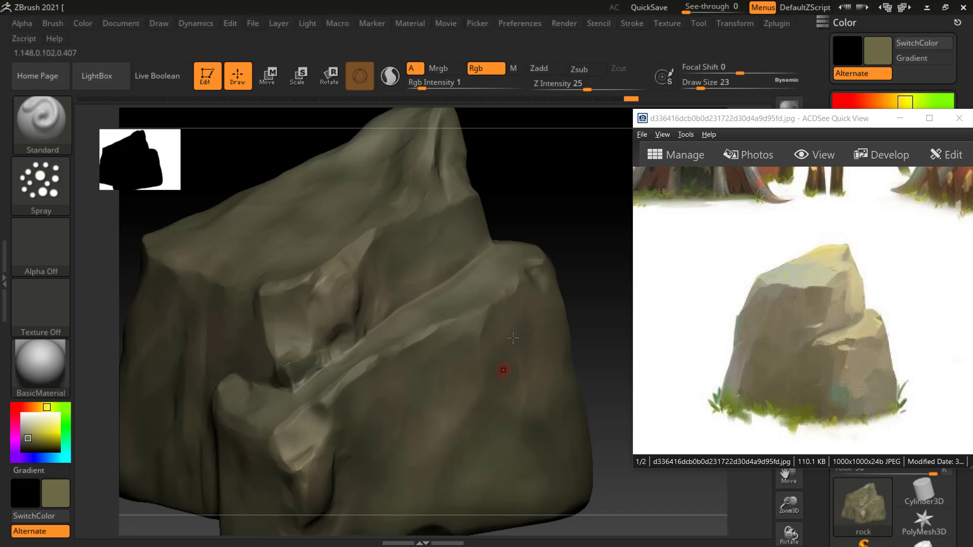
mouse_move(533, 202)
mouse_down()
mouse_move(532, 192)
mouse_move(450, 142)
mouse_up()
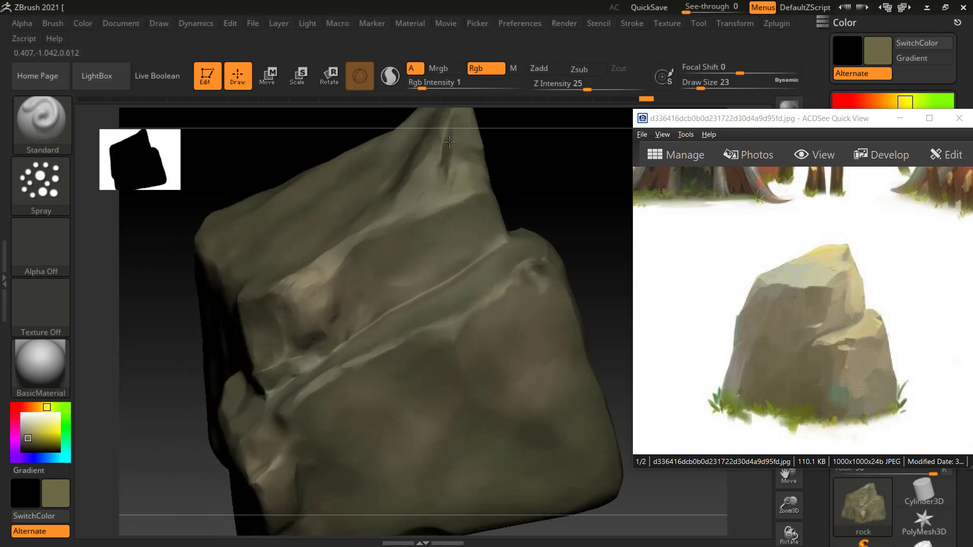
mouse_move(450, 142)
mouse_down()
mouse_move(537, 184)
mouse_move(533, 196)
mouse_up()
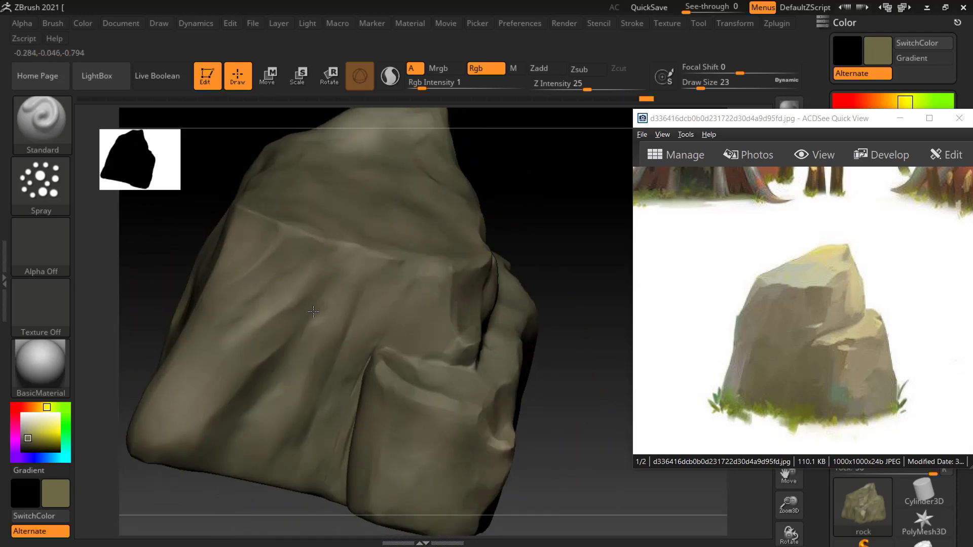
right_drag(314, 311, 299, 356)
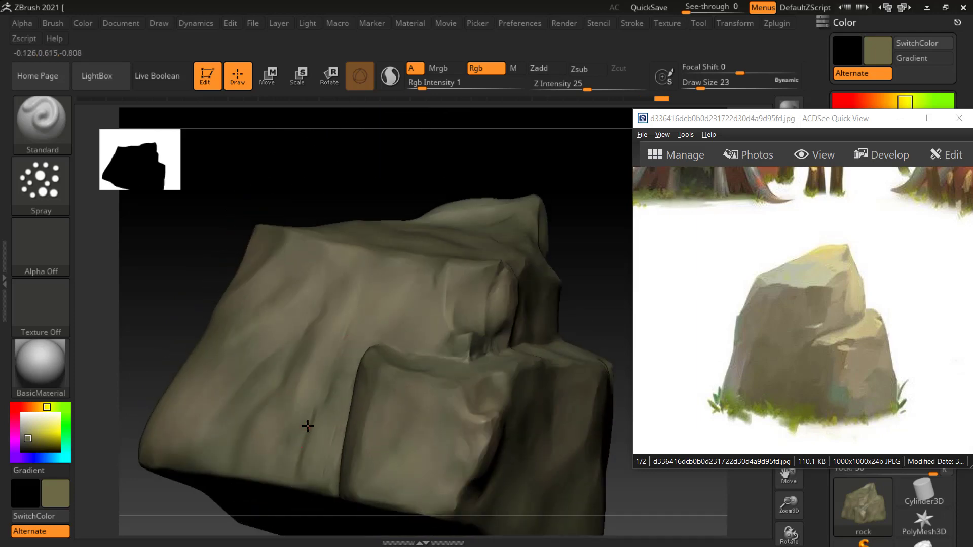
drag(422, 88, 431, 88)
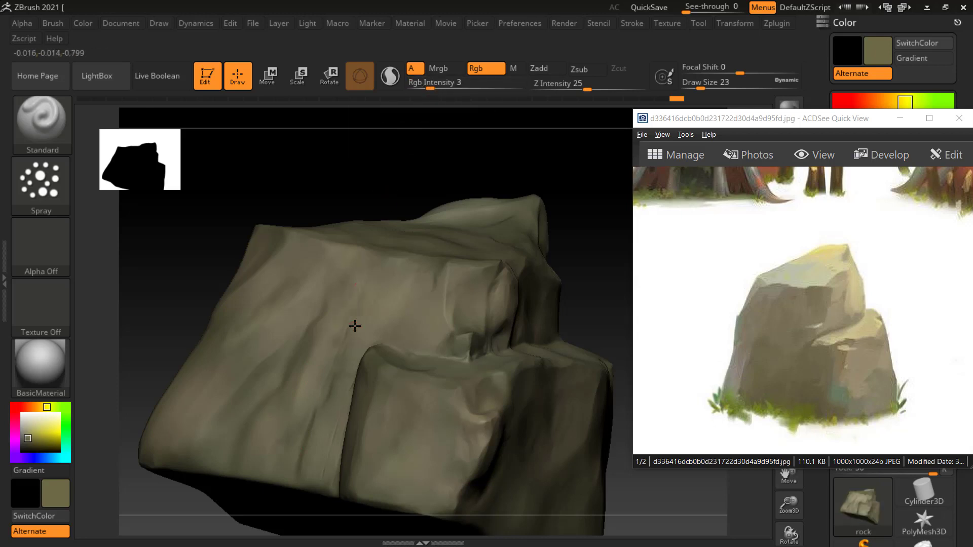
Step: Dab olive paint on the rock's lower front, then zoom in on its upper edge
click(386, 416)
click(463, 442)
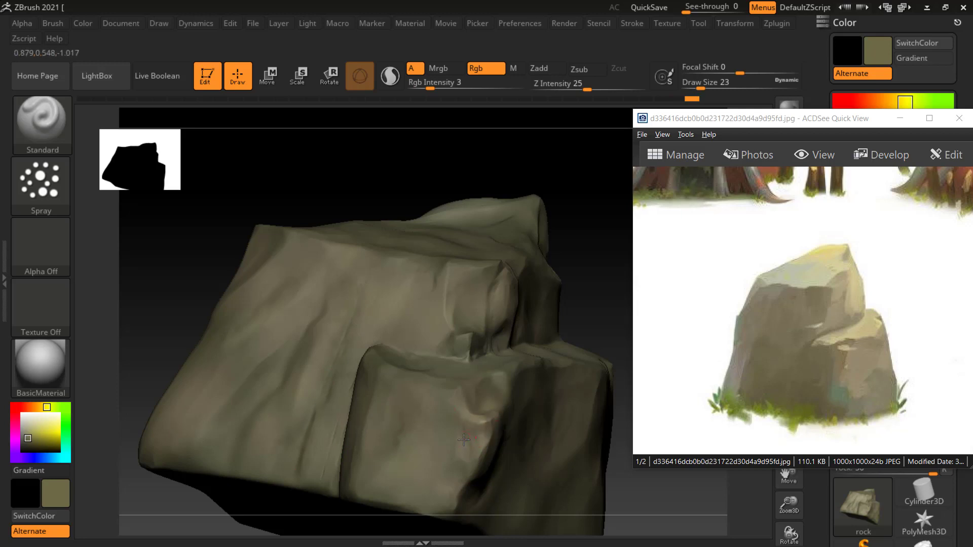
click(488, 376)
alt+drag(606, 254, 500, 260)
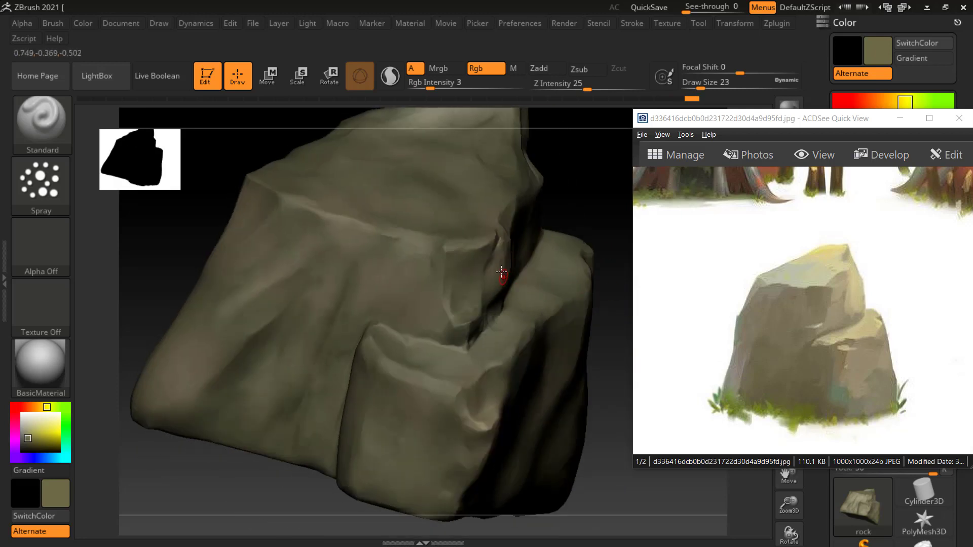
drag(567, 191, 537, 213)
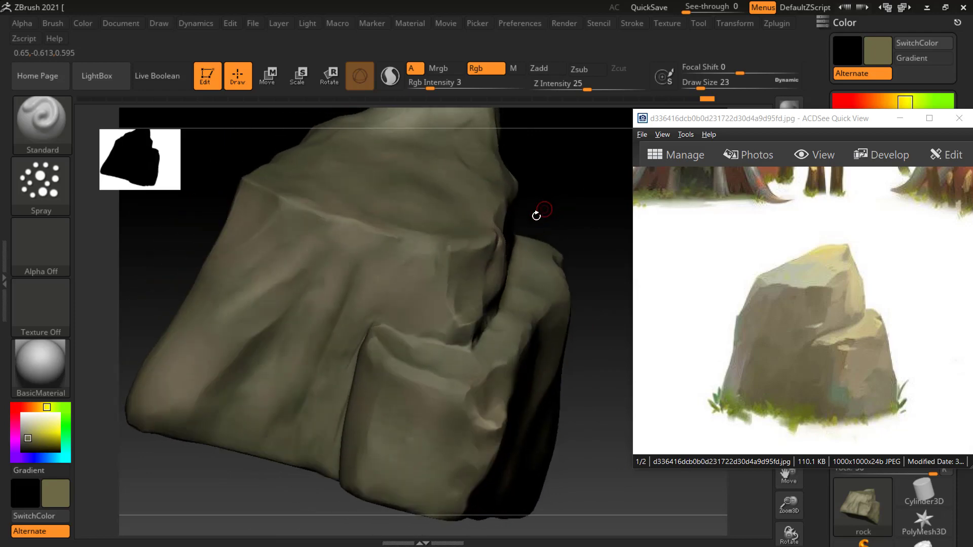
Step: Pick light beige, shrink the brush to 11, and paint a thin highlight along the top ridge
click(28, 424)
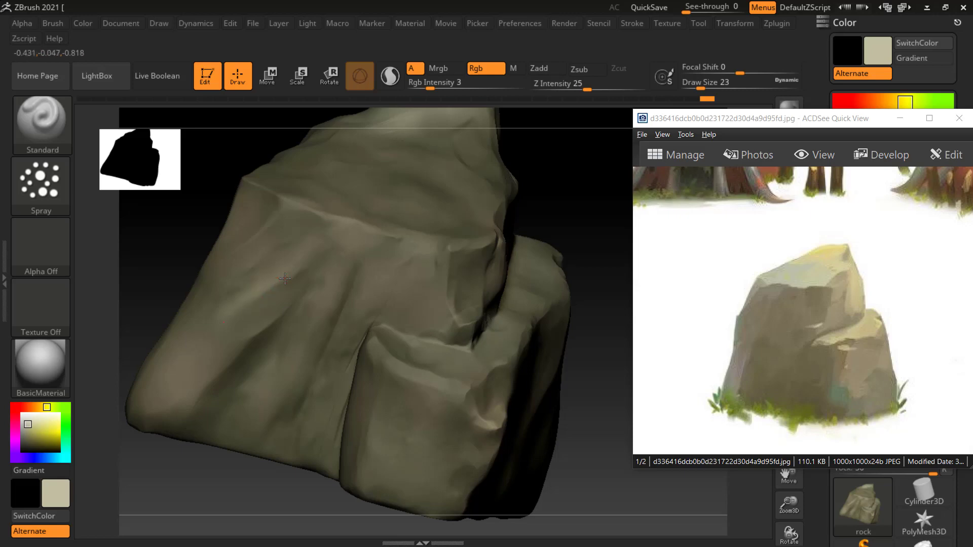
drag(313, 253, 276, 219)
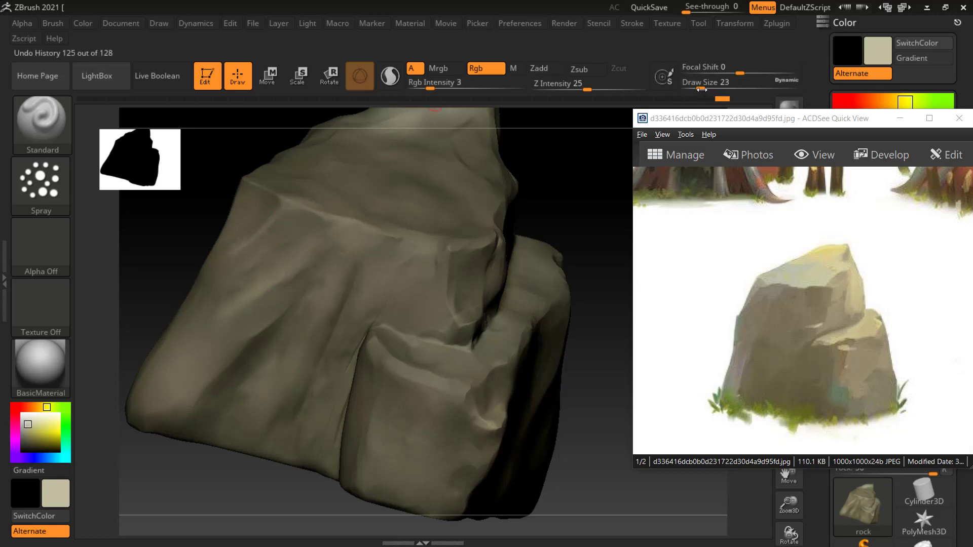
drag(705, 84, 702, 85)
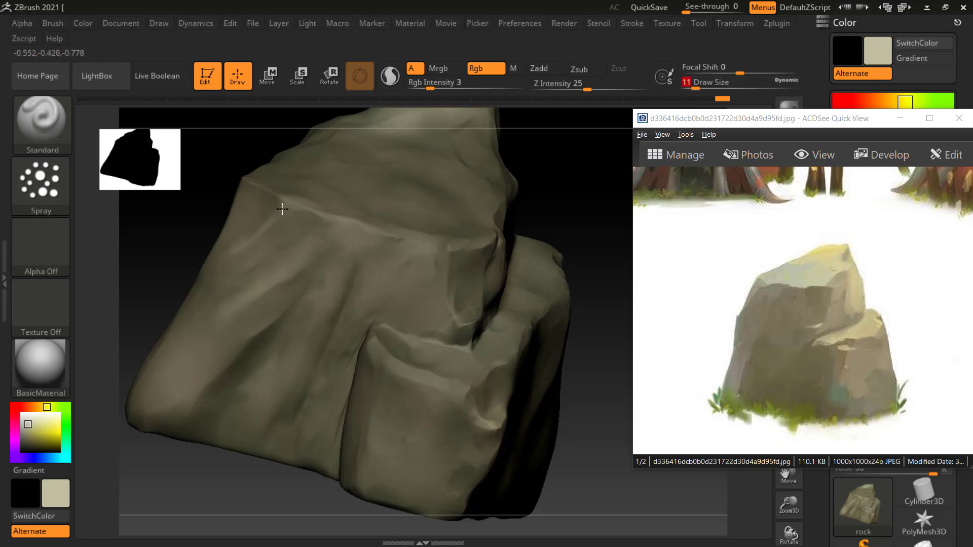
key(bracketleft)
key(ctrl+z)
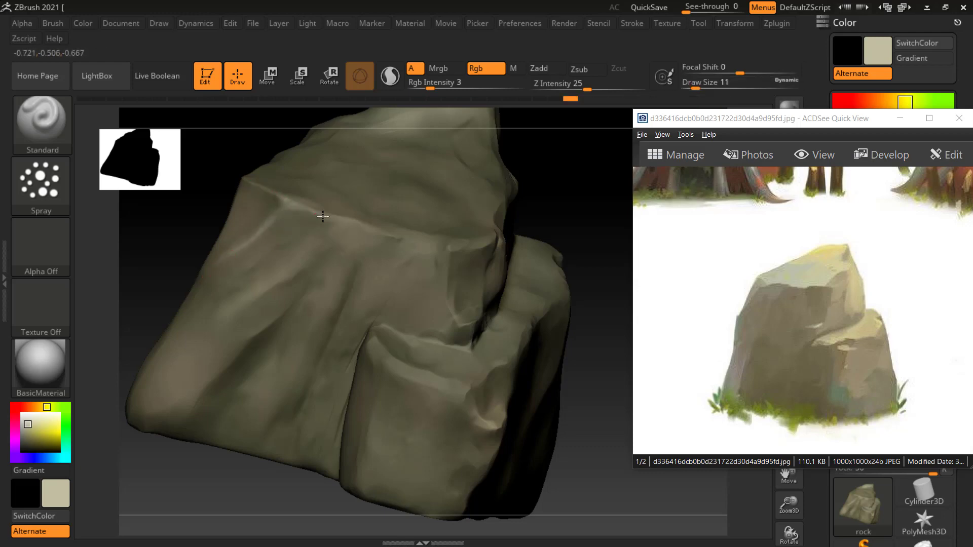
drag(311, 211, 416, 230)
drag(582, 211, 416, 238)
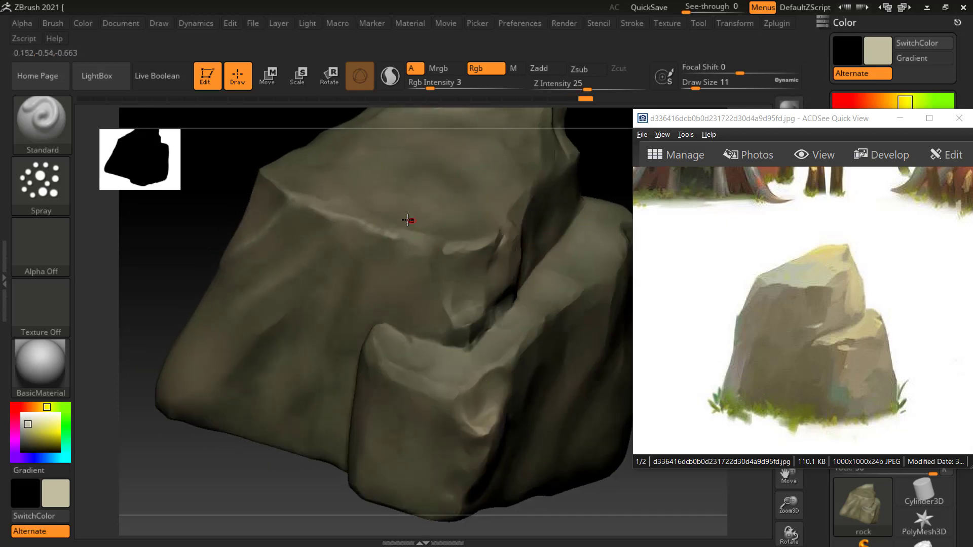
Step: Switch to the freehand stroke and set Rgb Intensity to 1
click(44, 193)
click(247, 197)
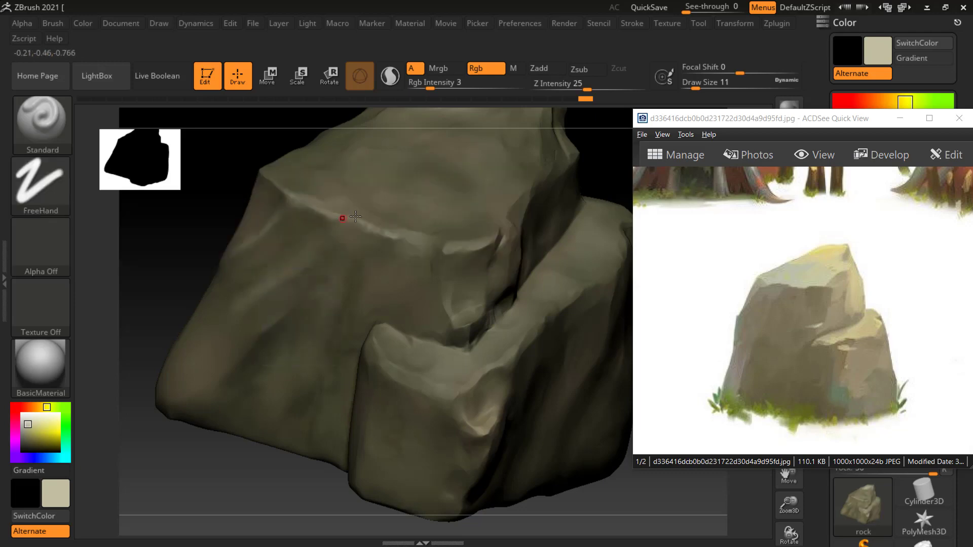
click(435, 83)
text(1)
key(Return)
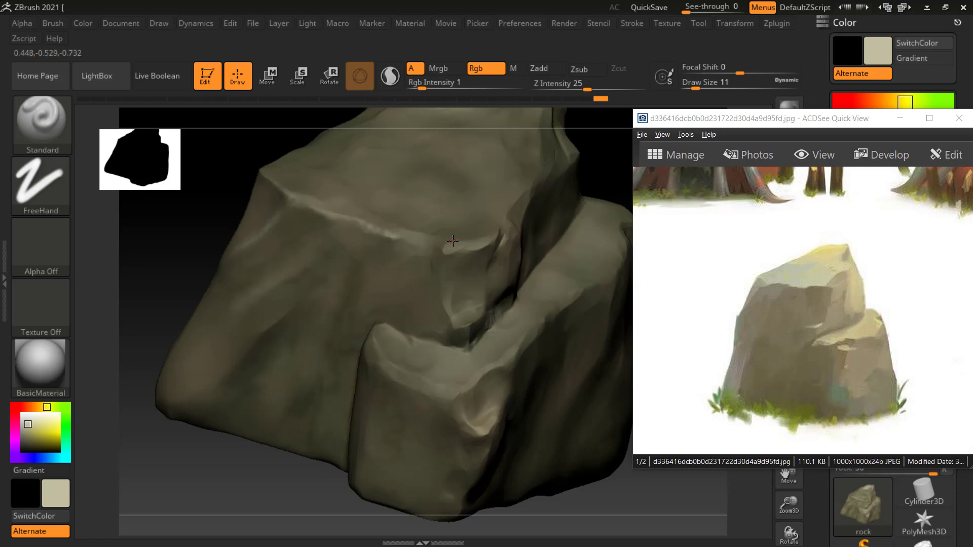
Step: Turn the rock frontally and zoom in on its lower front faces for pale strokes
drag(581, 171, 490, 223)
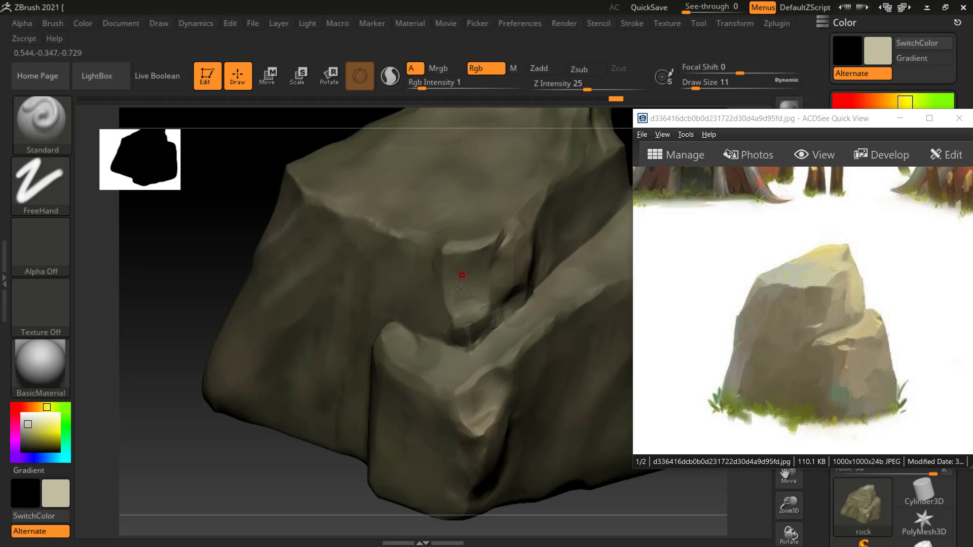
mouse_move(193, 281)
mouse_down()
mouse_move(198, 254)
mouse_move(178, 276)
mouse_move(276, 226)
mouse_up()
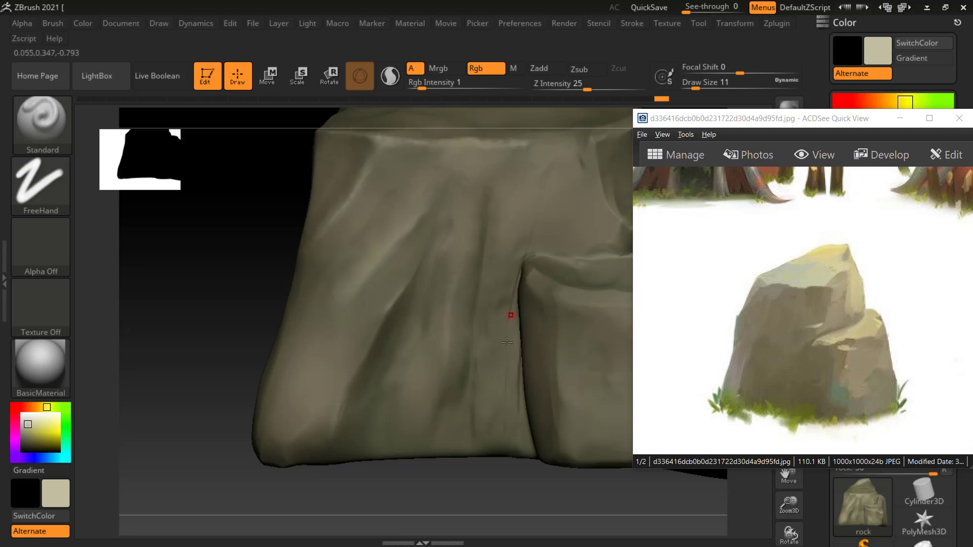
mouse_move(515, 495)
mouse_down()
mouse_move(524, 486)
mouse_move(487, 463)
mouse_up()
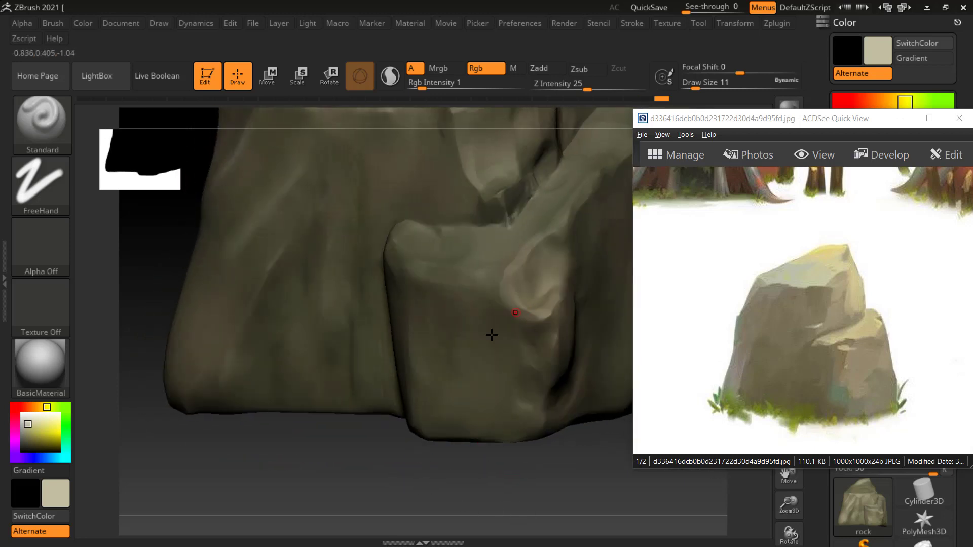
alt+drag(514, 428, 575, 294)
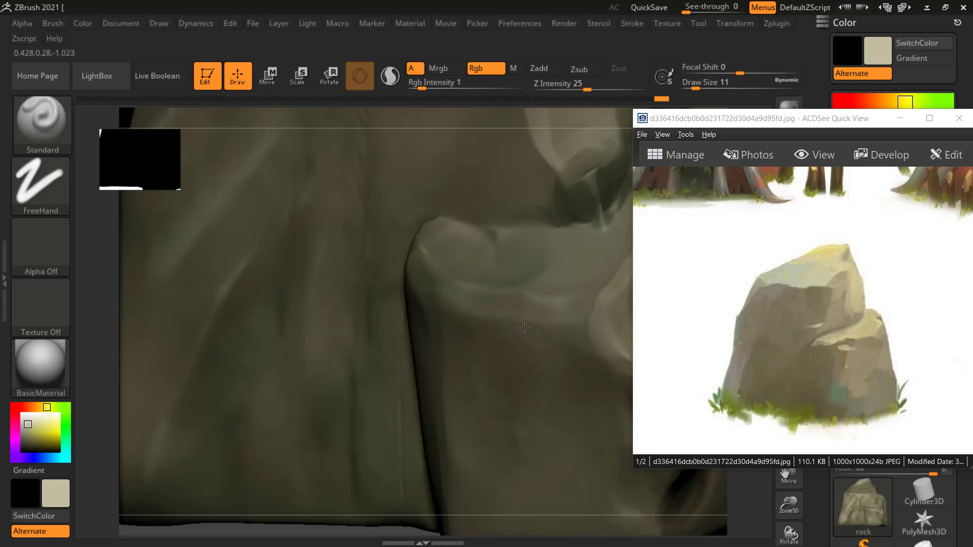
Step: Work around the lower block's folds and central crevice, then reframe and zoom toward the peak
key(f)
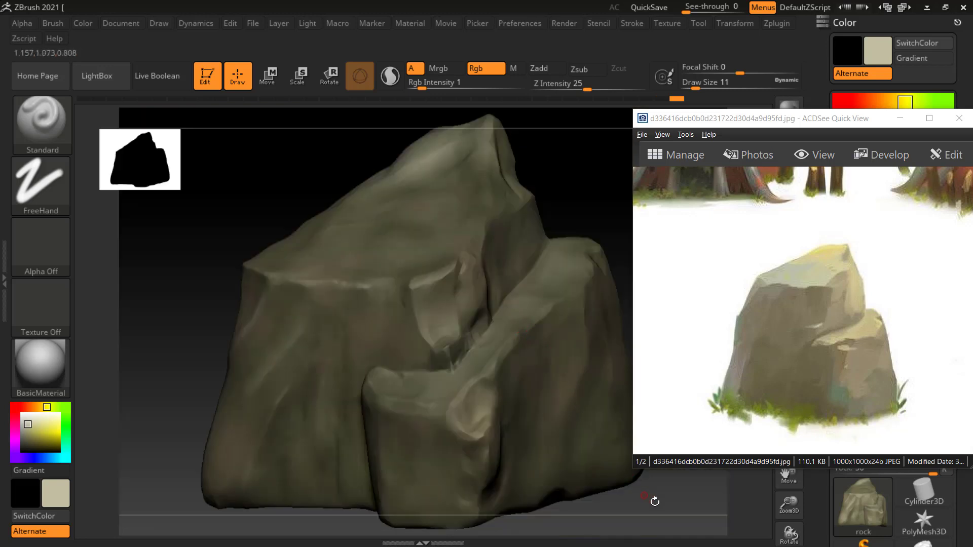
alt+drag(655, 502, 461, 259)
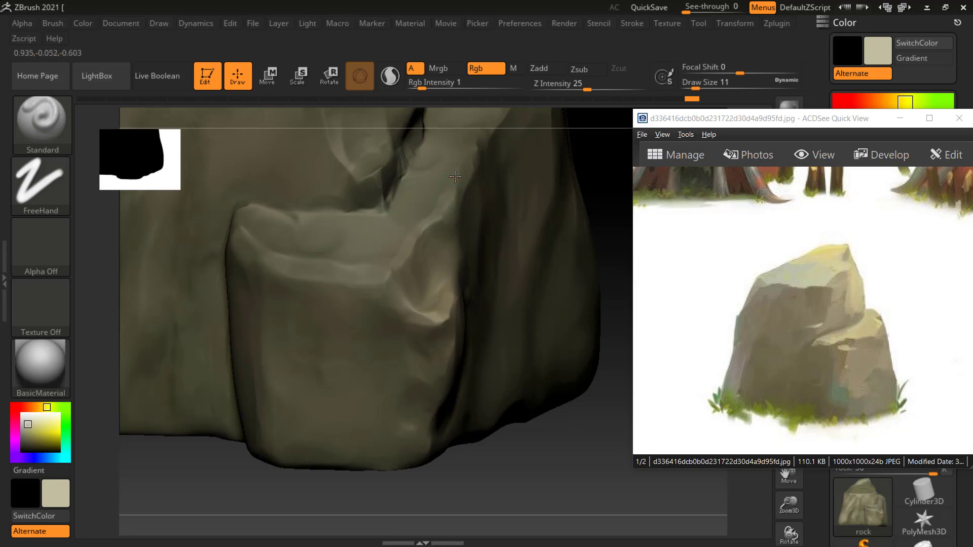
drag(580, 427, 412, 234)
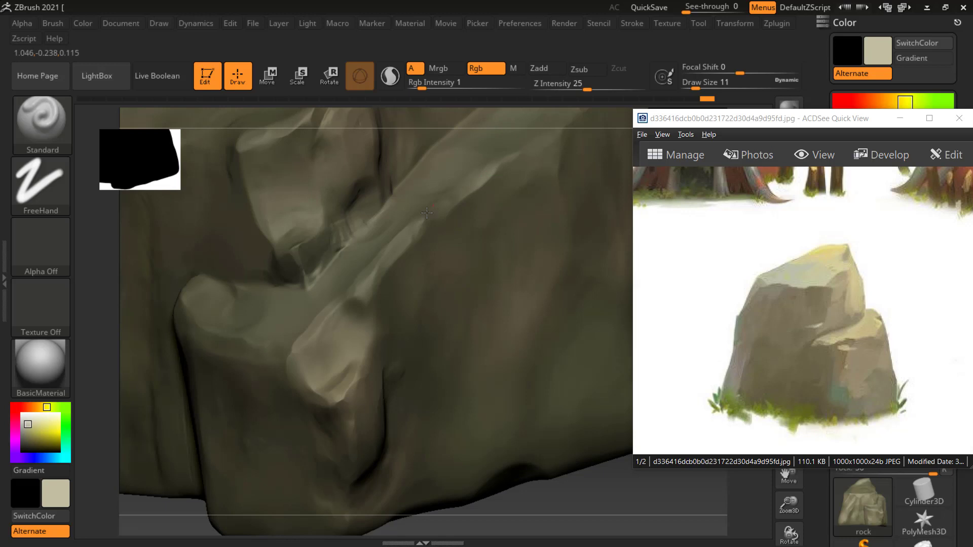
mouse_move(615, 466)
mouse_down()
mouse_move(615, 330)
mouse_move(539, 372)
mouse_up()
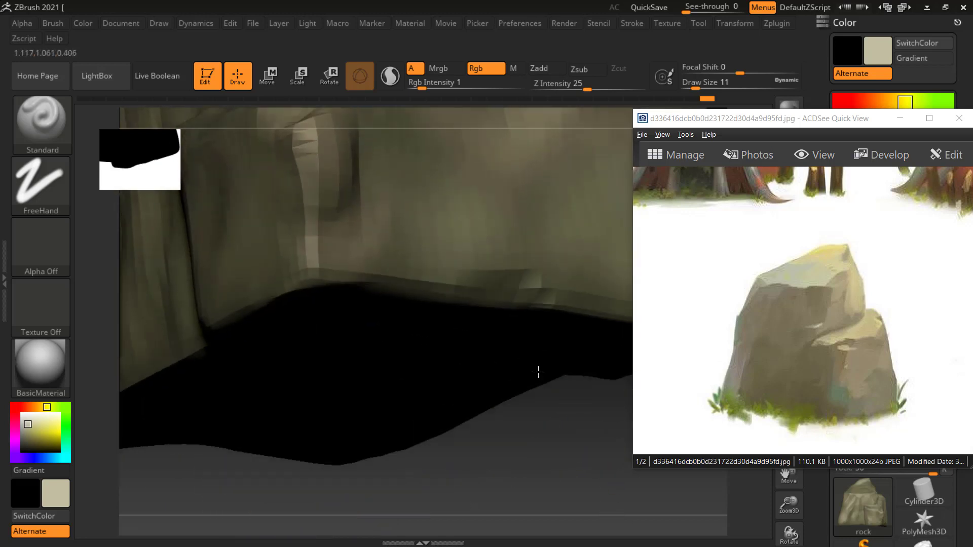
drag(500, 428, 455, 350)
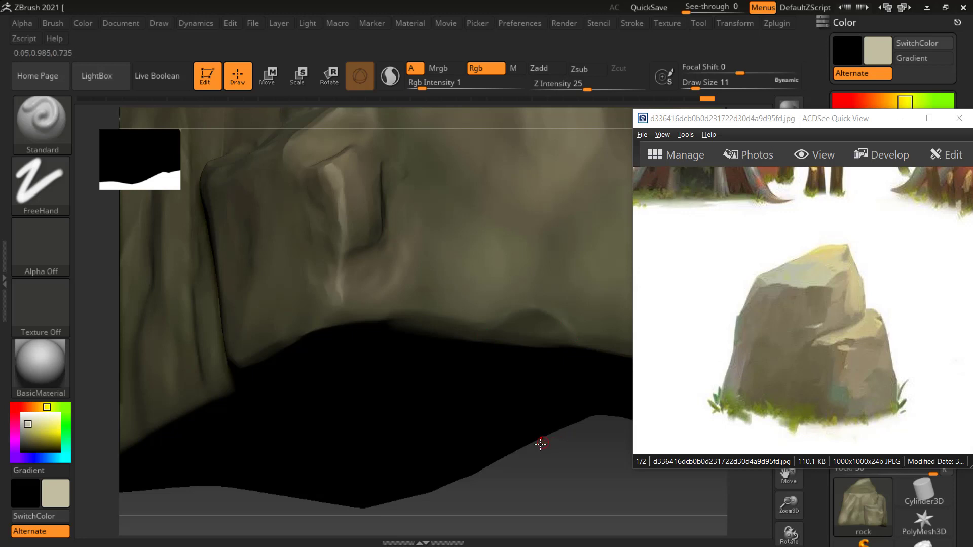
mouse_move(543, 445)
mouse_down()
mouse_move(590, 471)
mouse_move(513, 406)
mouse_move(529, 400)
mouse_move(521, 398)
mouse_move(567, 428)
mouse_move(554, 287)
mouse_move(561, 191)
mouse_move(513, 204)
mouse_up()
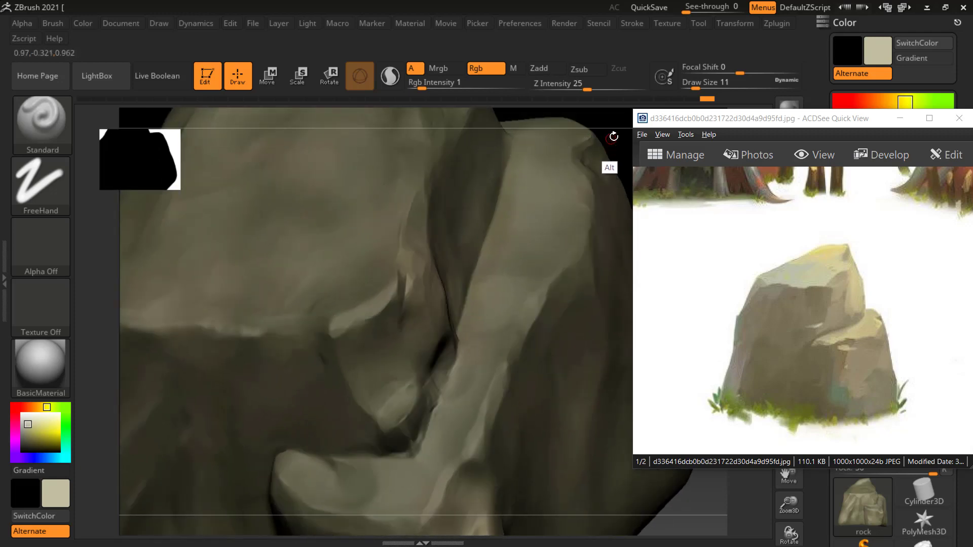
key(f)
mouse_move(583, 178)
mouse_down()
mouse_move(558, 222)
mouse_move(529, 195)
mouse_up()
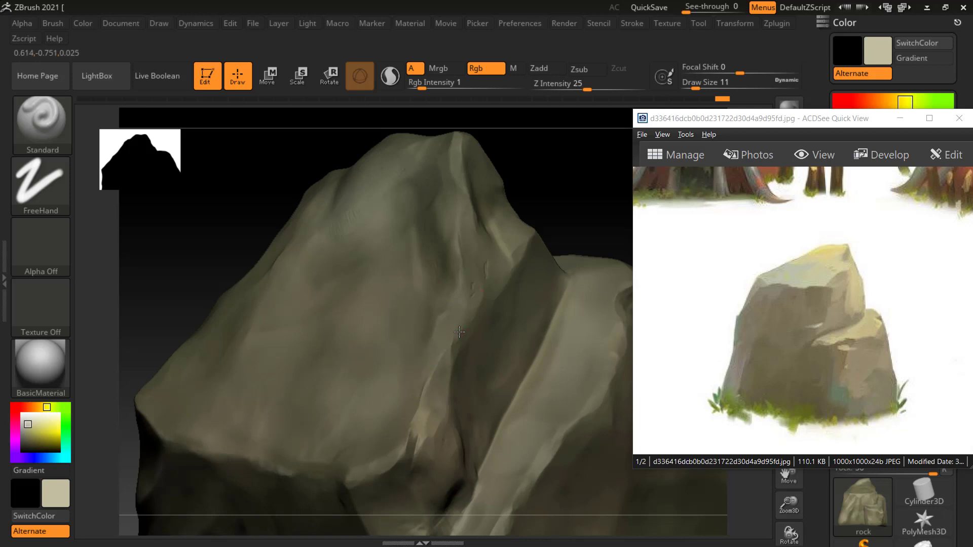
Step: Brush faint pale tones onto the peak's upper faces, then zoom out to the whole rock
right_drag(479, 282, 508, 282)
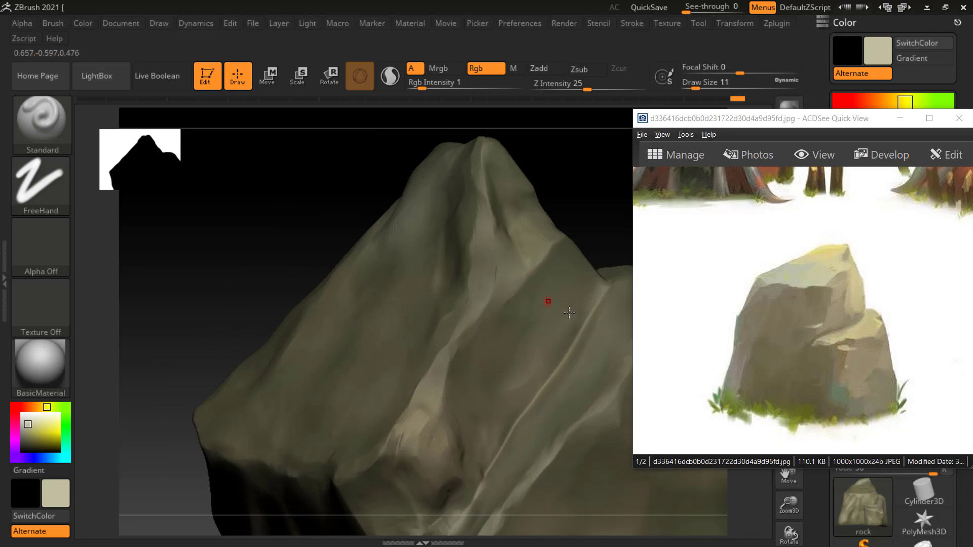
right_drag(604, 287, 428, 274)
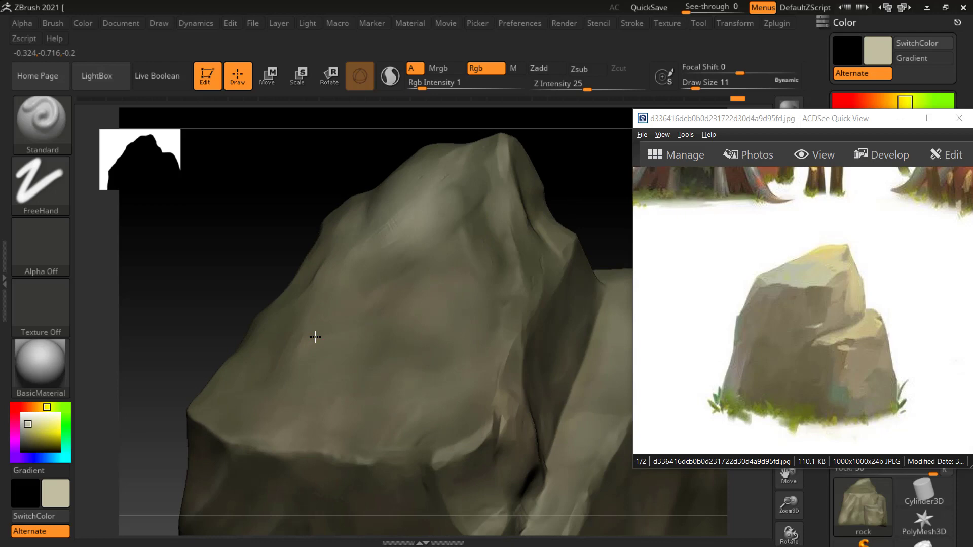
mouse_move(434, 269)
right_down()
mouse_move(588, 171)
mouse_move(576, 187)
right_up()
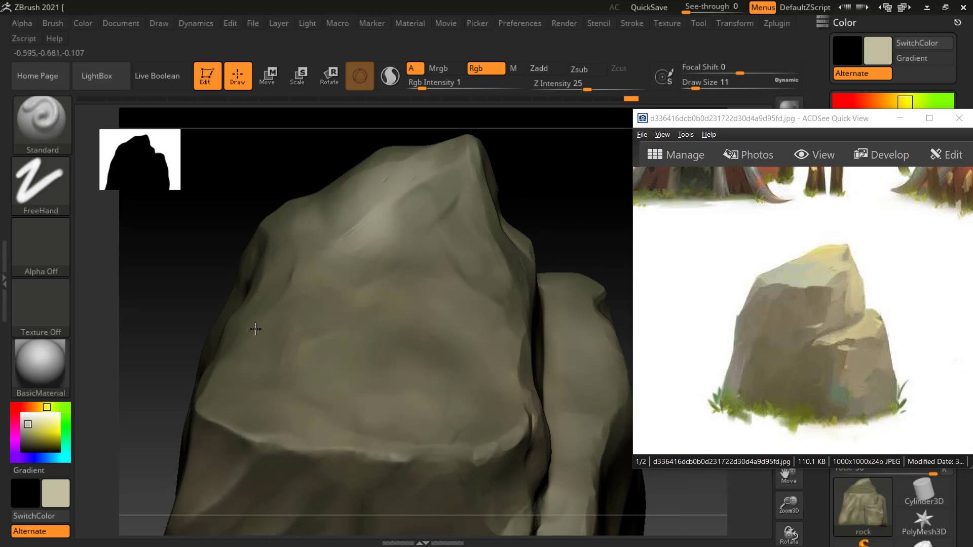
drag(571, 211, 536, 272)
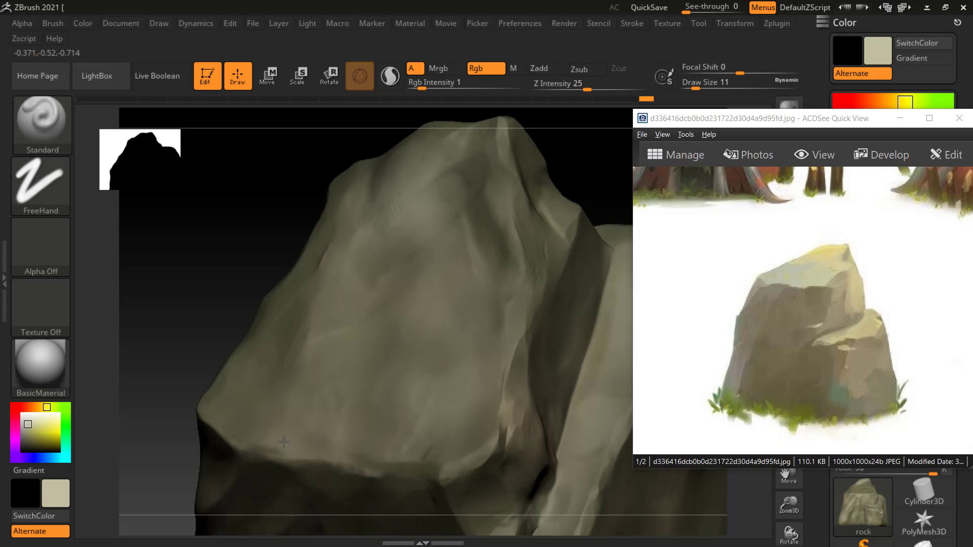
drag(330, 382, 323, 395)
drag(195, 323, 380, 281)
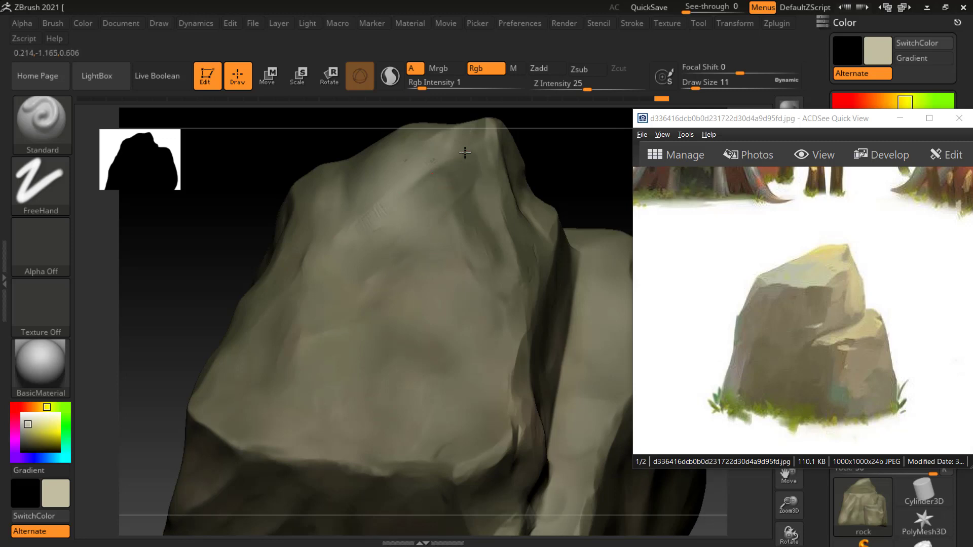
drag(465, 153, 474, 145)
mouse_move(583, 163)
mouse_down()
mouse_move(568, 185)
mouse_move(586, 213)
mouse_move(560, 217)
mouse_up()
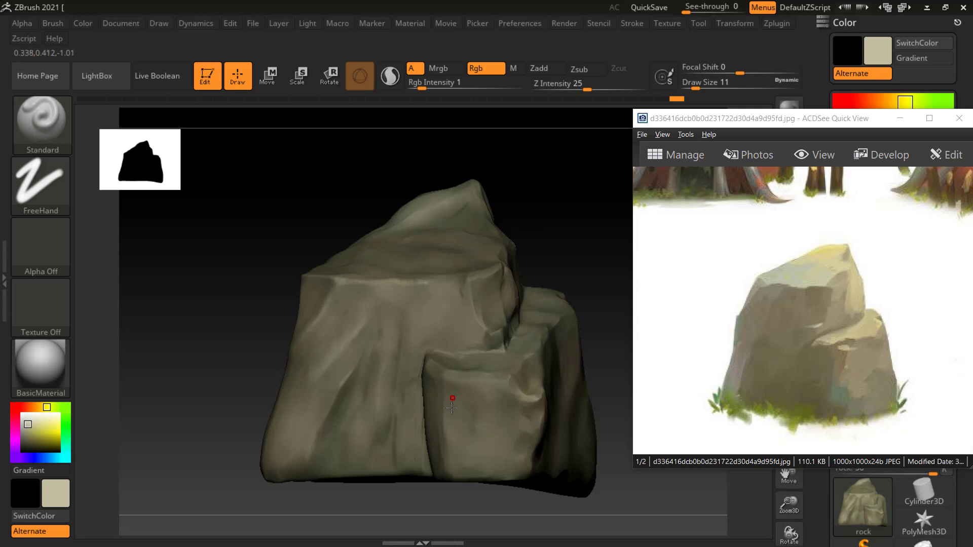
Step: Bring the rock's lower front close and brush a subtle pale highlight onto it
mouse_move(591, 369)
mouse_down()
mouse_move(615, 352)
mouse_move(608, 211)
mouse_move(543, 184)
mouse_up()
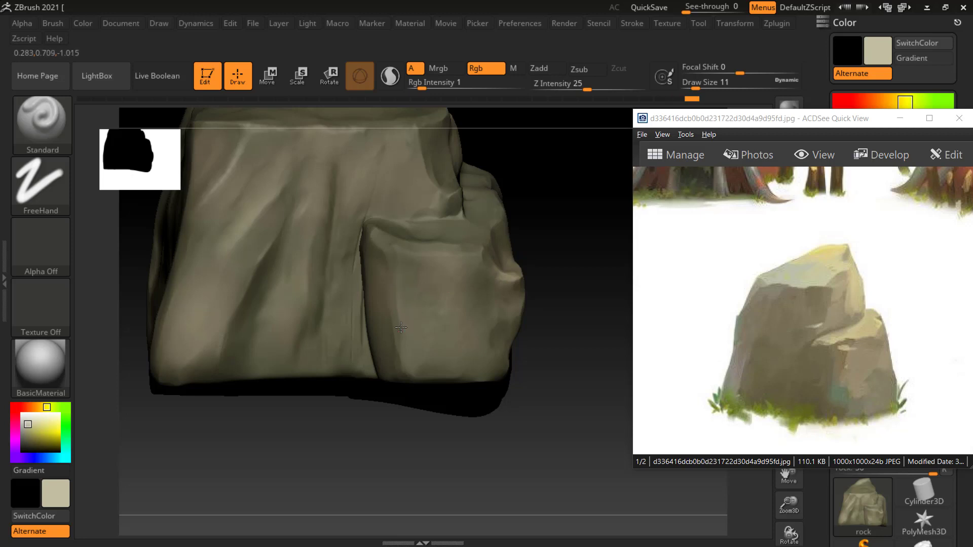
mouse_move(401, 328)
alt+mouse_down()
mouse_move(504, 417)
mouse_move(582, 425)
mouse_move(543, 306)
mouse_move(576, 310)
mouse_move(348, 276)
alt+mouse_up()
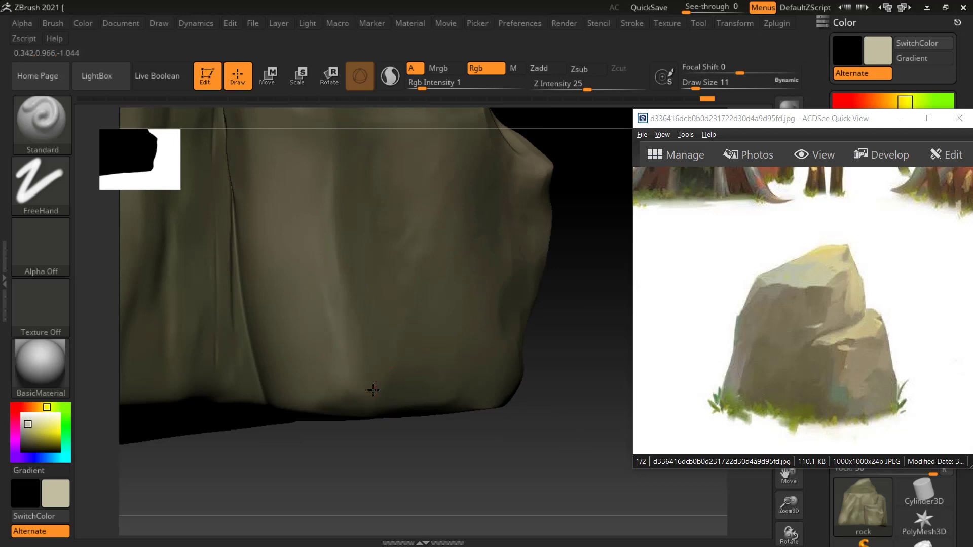
drag(593, 370, 562, 372)
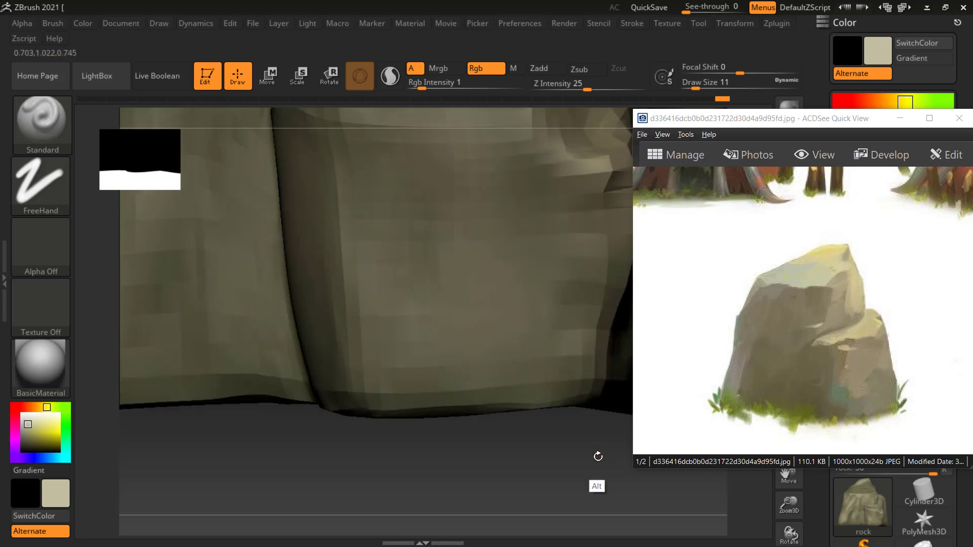
drag(597, 457, 324, 406)
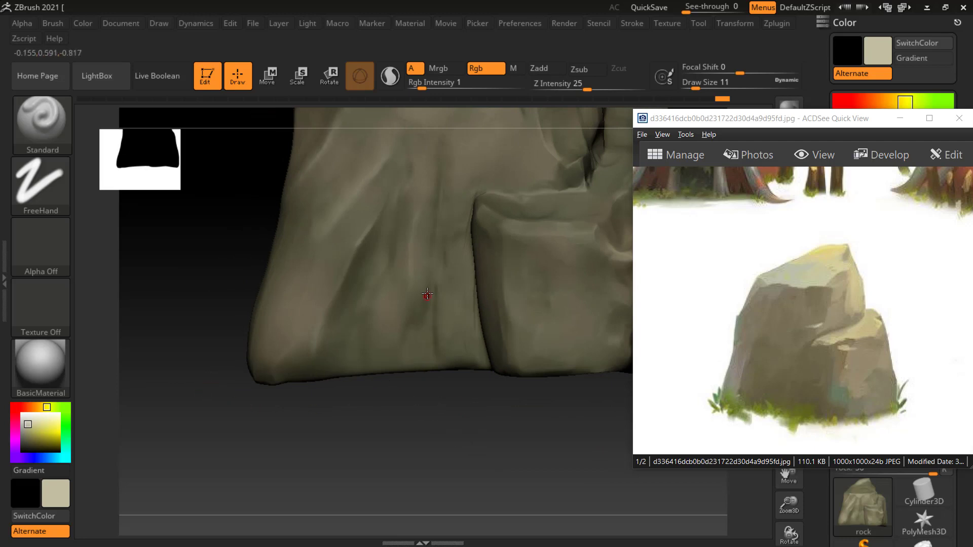
drag(431, 291, 436, 309)
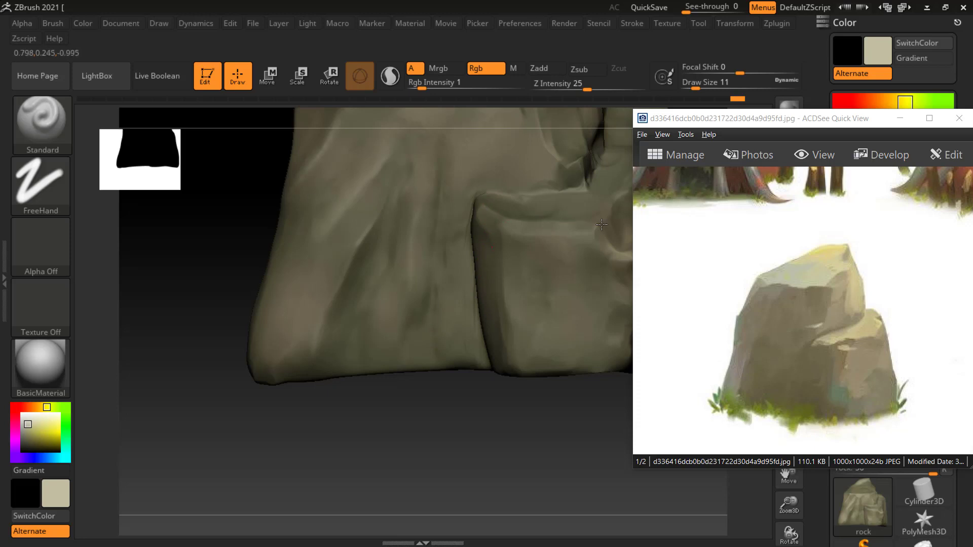
Step: Orbit over the top, the taller block's front and left crevice, then zoom out to review
mouse_move(548, 400)
mouse_down()
mouse_move(560, 419)
mouse_move(532, 428)
mouse_move(523, 405)
mouse_up()
drag(576, 445, 533, 376)
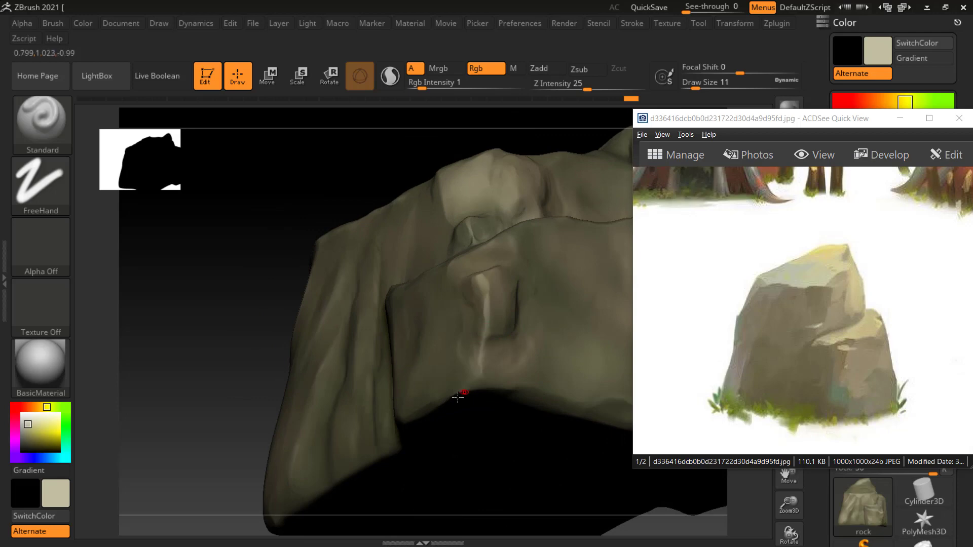
drag(263, 294, 323, 353)
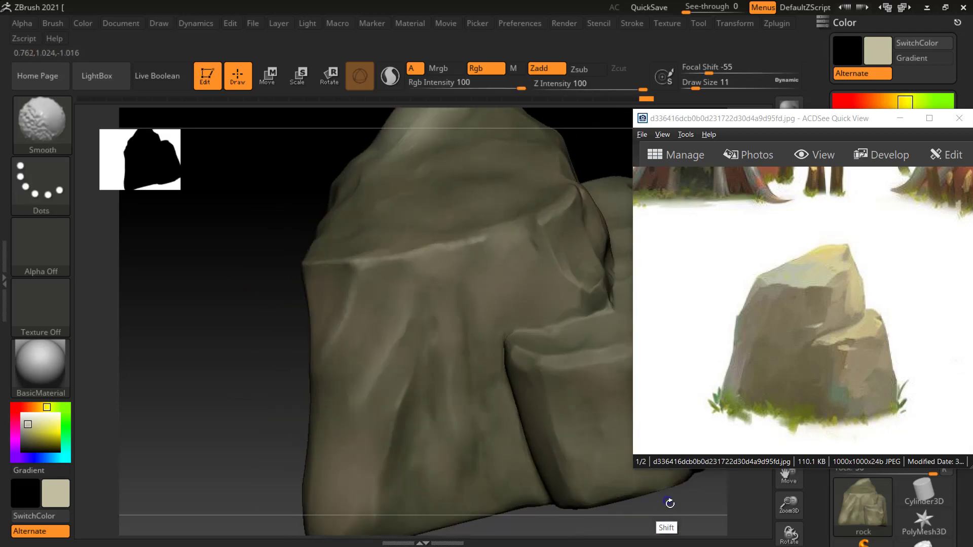
mouse_move(294, 315)
mouse_down()
mouse_move(272, 272)
mouse_move(311, 231)
mouse_move(238, 244)
mouse_move(375, 289)
mouse_up()
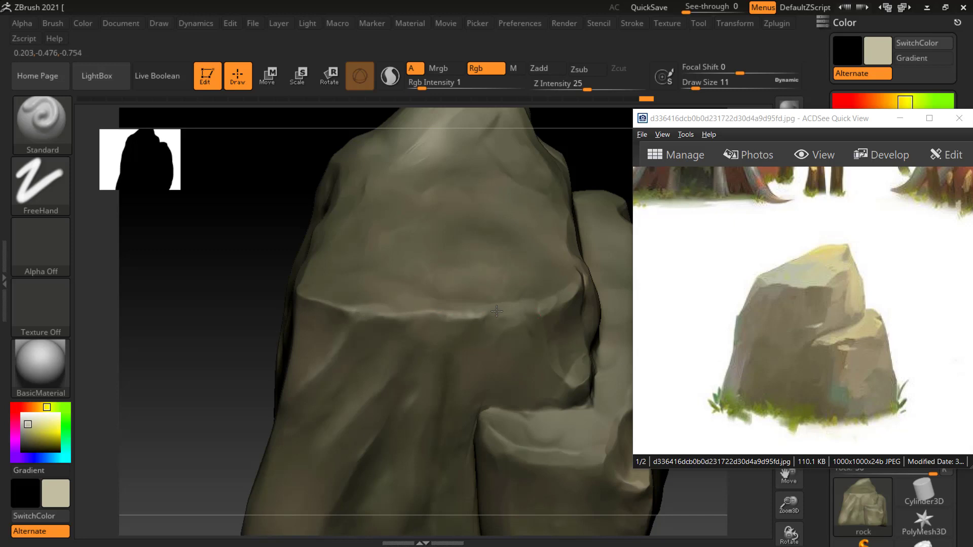
drag(167, 244, 197, 238)
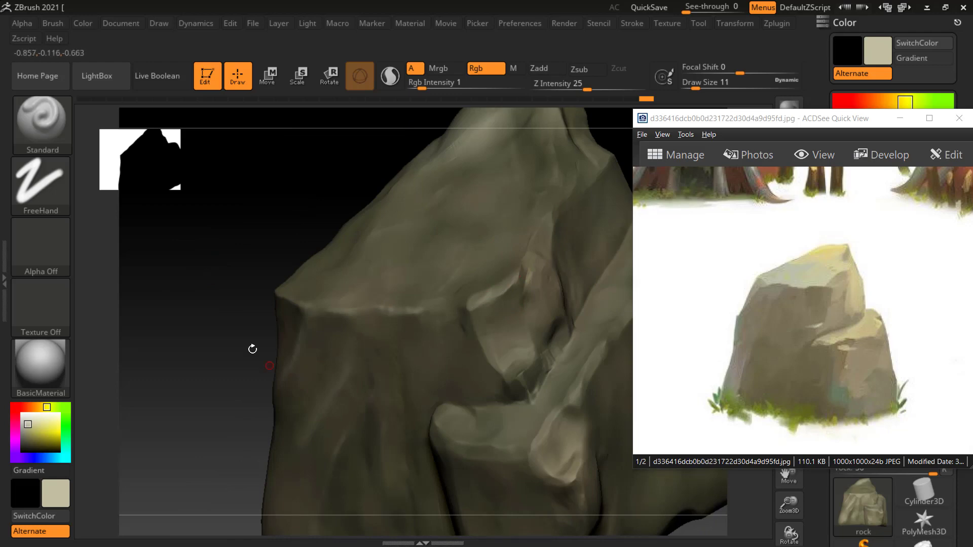
mouse_move(252, 348)
mouse_down()
mouse_move(217, 287)
mouse_move(269, 200)
mouse_up()
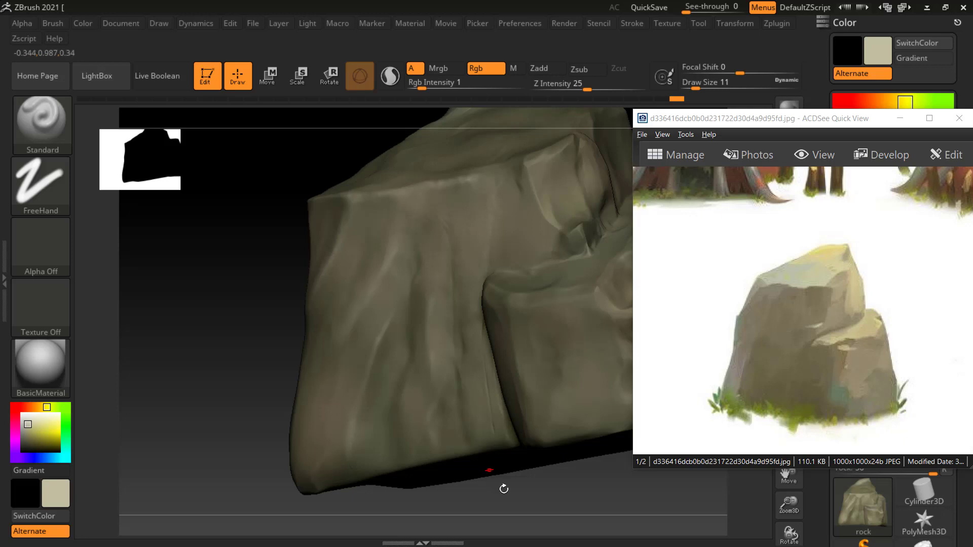
mouse_move(504, 489)
mouse_down()
mouse_move(609, 467)
mouse_move(568, 456)
mouse_up()
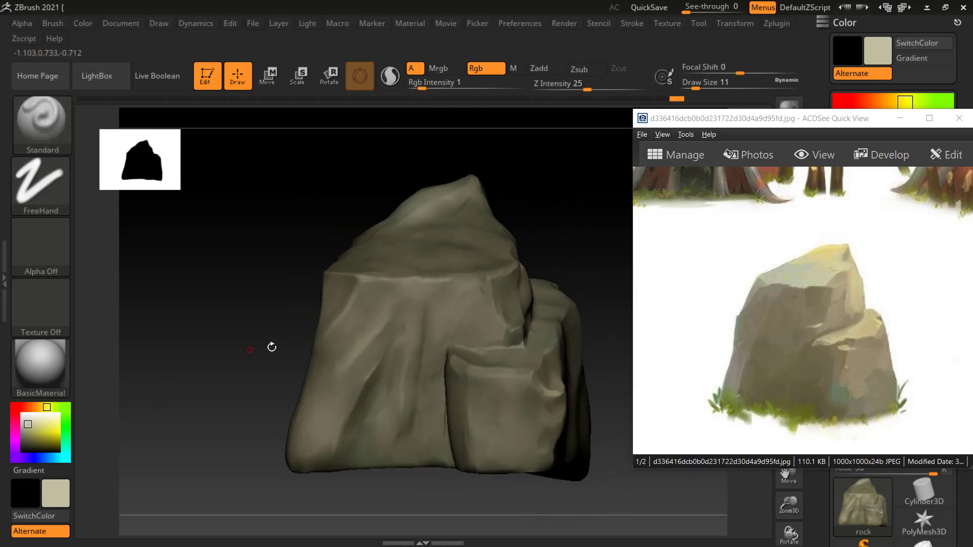
drag(111, 404, 372, 335)
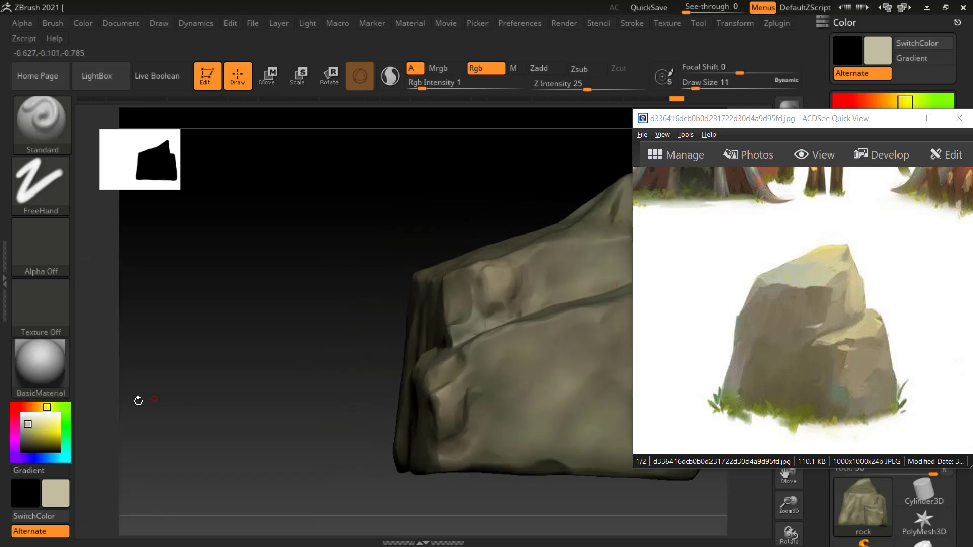
Step: Pick a deeper olive green paint colour and orbit the rock to a new angle
click(54, 407)
click(29, 429)
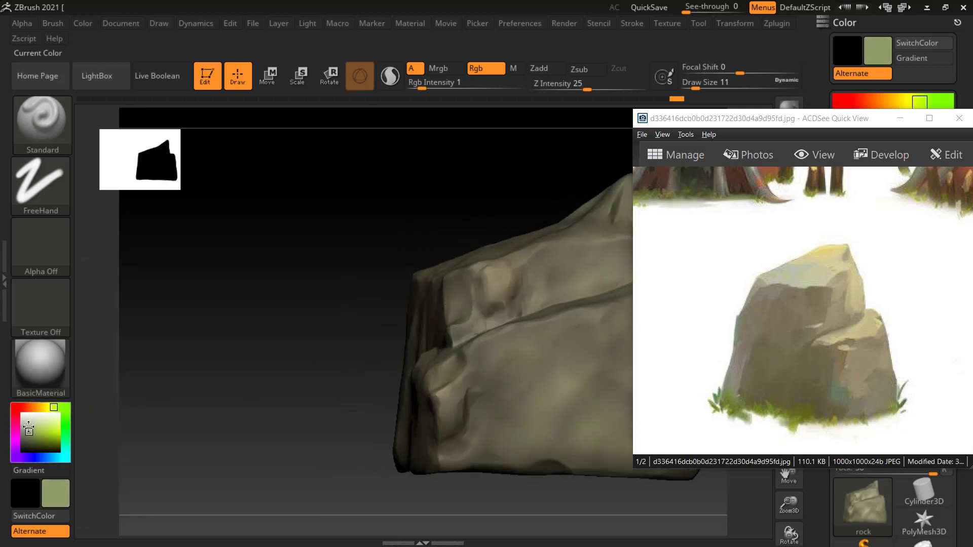
drag(29, 430, 29, 434)
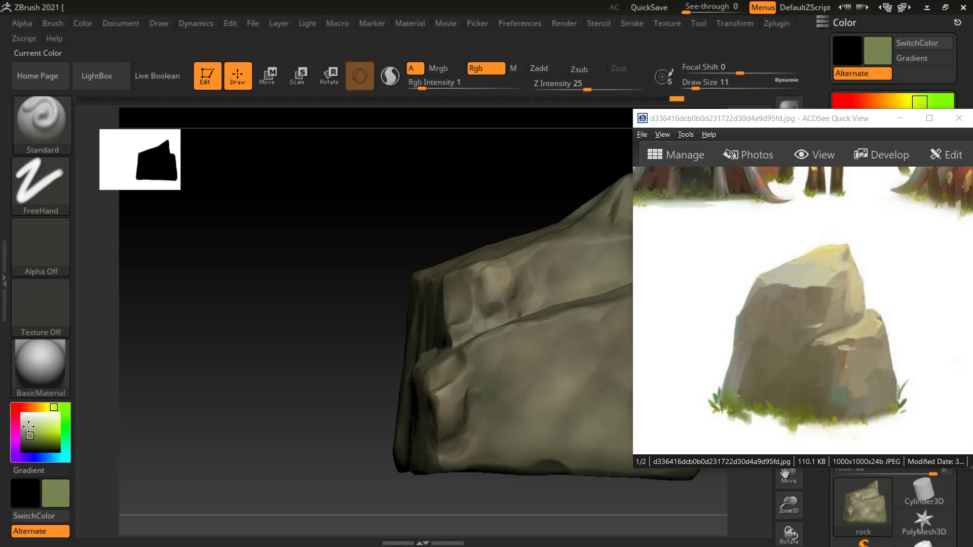
mouse_move(258, 366)
mouse_down()
mouse_move(641, 490)
mouse_move(649, 512)
mouse_up()
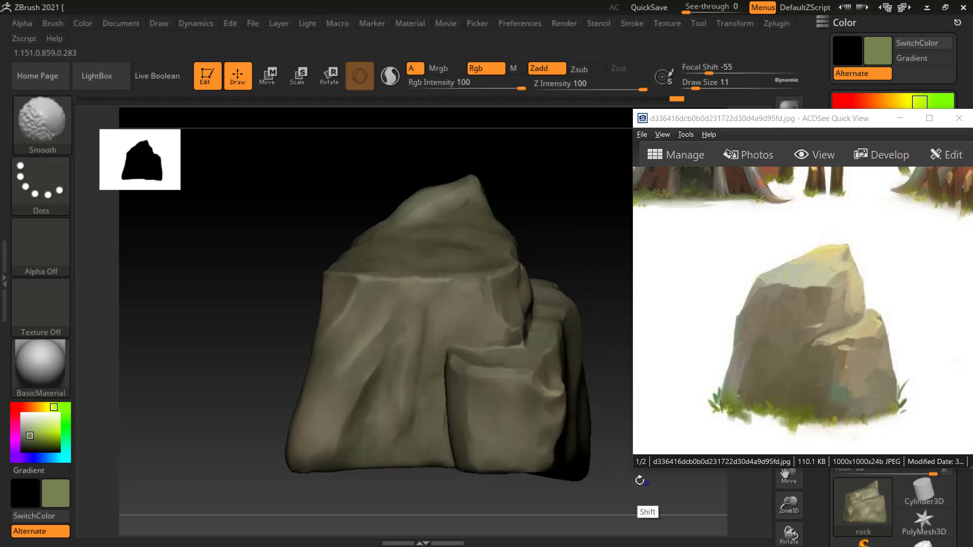
mouse_move(214, 391)
alt+mouse_down()
mouse_move(211, 289)
mouse_move(174, 304)
mouse_move(202, 257)
mouse_move(208, 278)
mouse_move(196, 272)
mouse_move(369, 265)
alt+mouse_up()
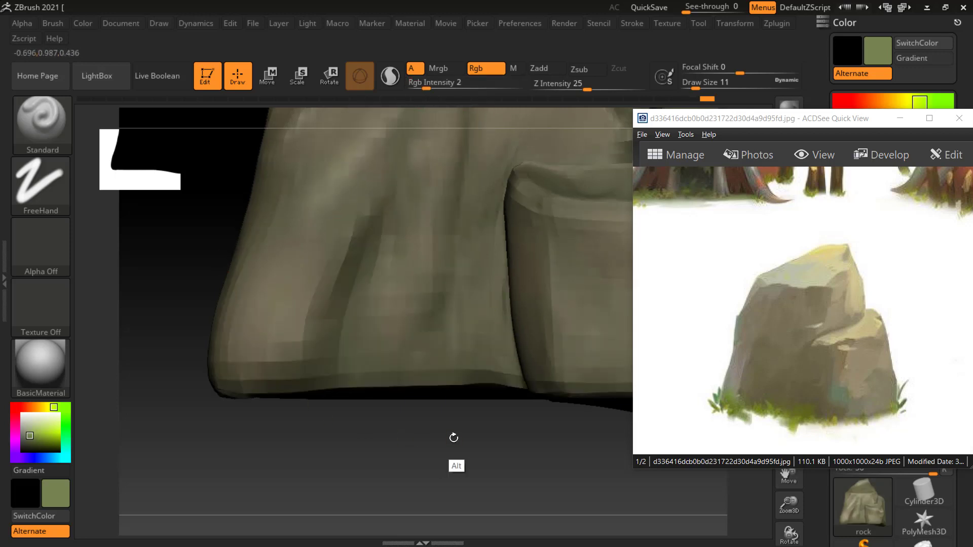
Step: Enlarge the brush to size 31 while turning the rock to compare with the reference
mouse_move(452, 435)
mouse_down()
mouse_move(525, 419)
mouse_move(508, 445)
mouse_move(507, 410)
mouse_up()
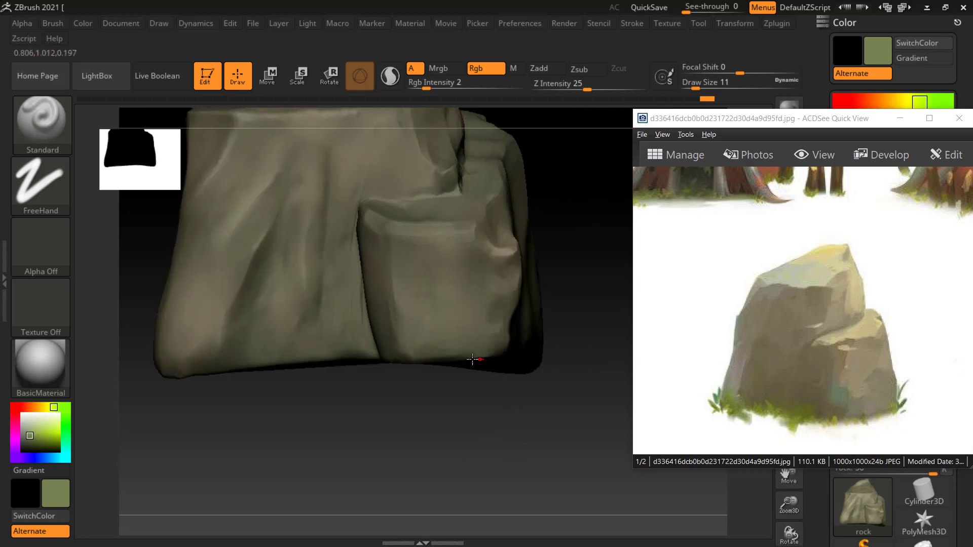
key(bracketright)
mouse_move(619, 223)
mouse_down()
mouse_move(613, 217)
mouse_move(591, 326)
mouse_move(583, 324)
mouse_up()
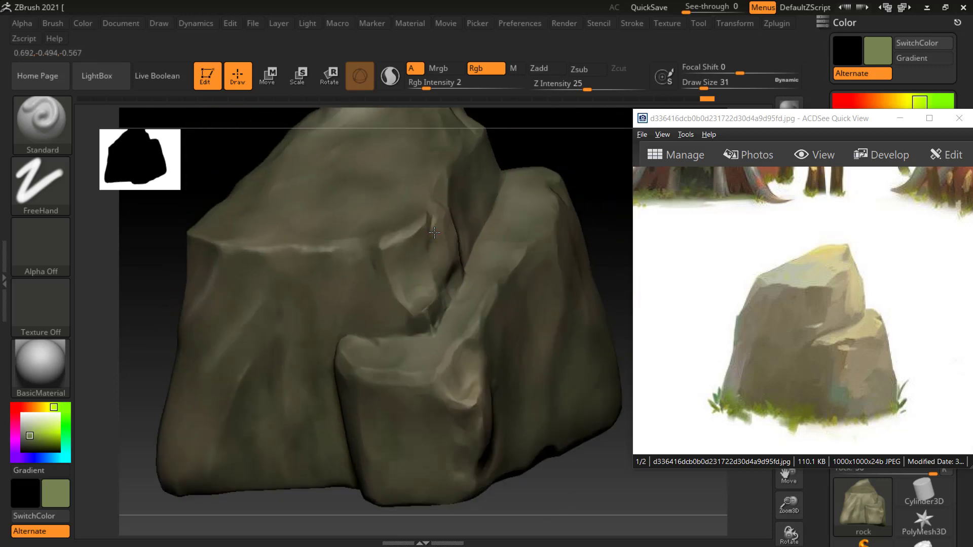
drag(571, 145, 554, 163)
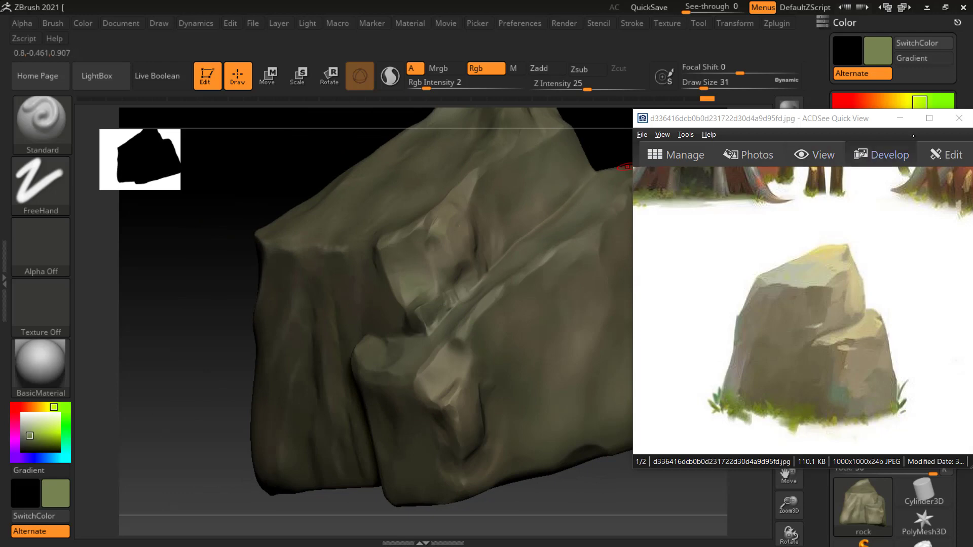
Step: Close the ACDSee reference viewer and tilt the rock to inspect its upper faces
click(622, 139)
drag(622, 140, 636, 232)
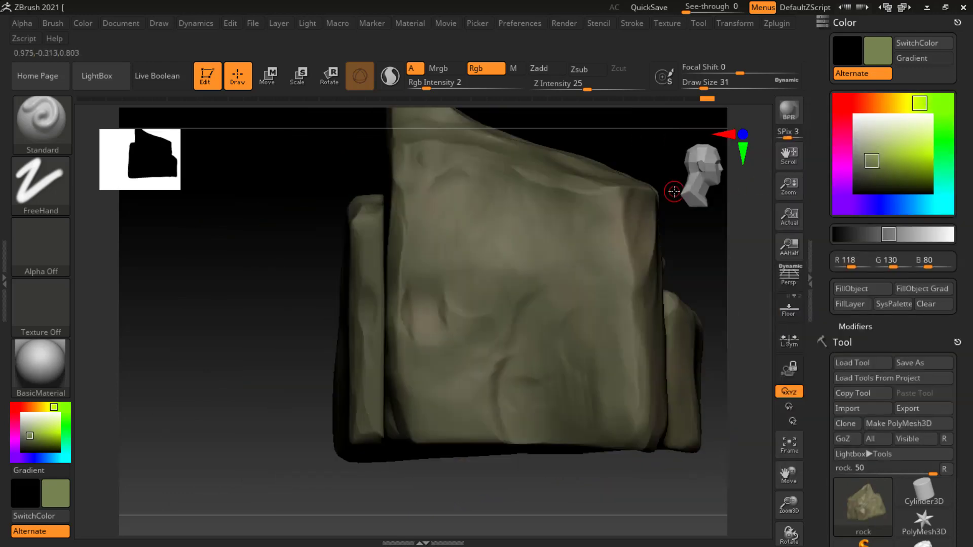
mouse_move(380, 293)
mouse_down()
mouse_move(261, 300)
mouse_move(289, 286)
mouse_move(300, 301)
mouse_move(455, 330)
mouse_move(471, 435)
mouse_move(552, 417)
mouse_move(664, 310)
mouse_move(588, 348)
mouse_move(652, 220)
mouse_up()
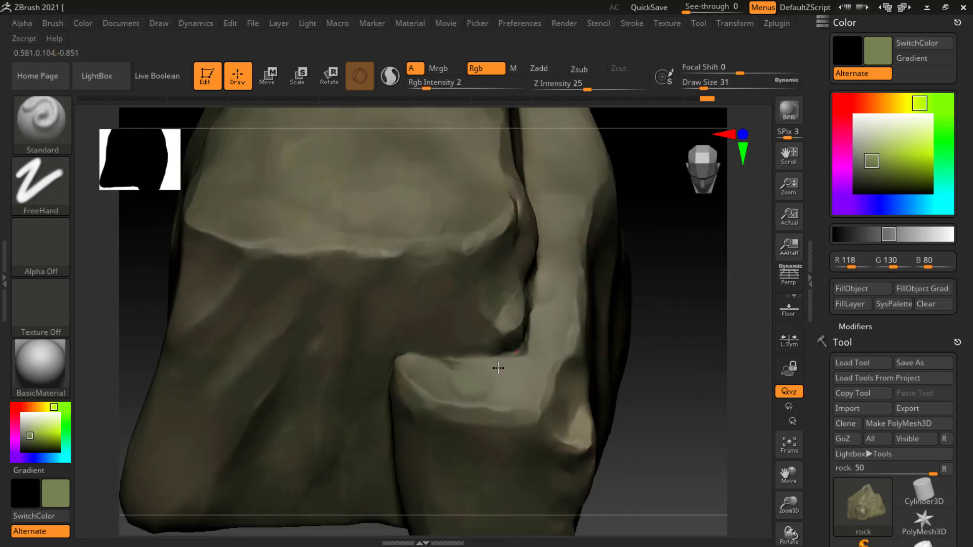
drag(641, 233, 680, 289)
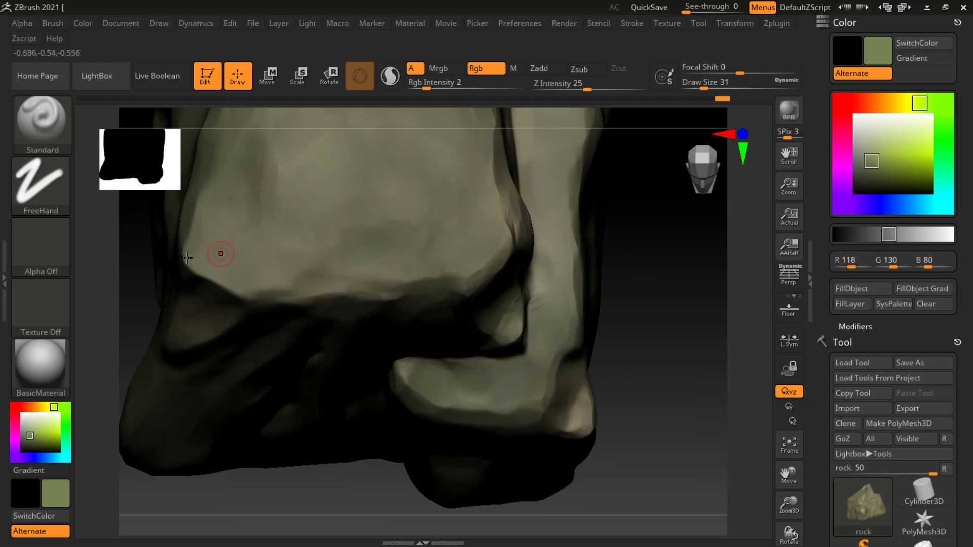
mouse_move(133, 251)
mouse_down()
mouse_move(135, 235)
mouse_move(322, 245)
mouse_up()
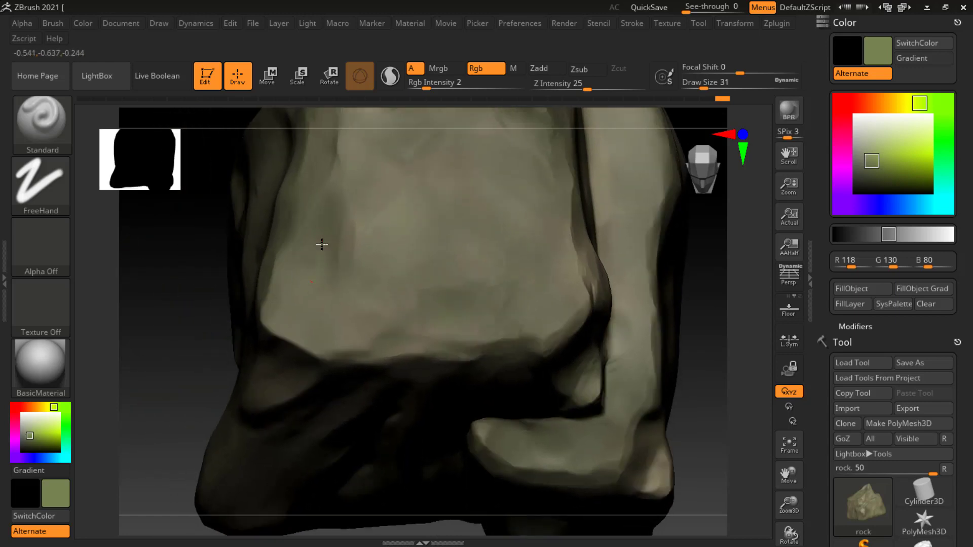
click(50, 178)
Step: Switch to the Spray stroke and mottle the rock's top and peak with olive green
click(356, 192)
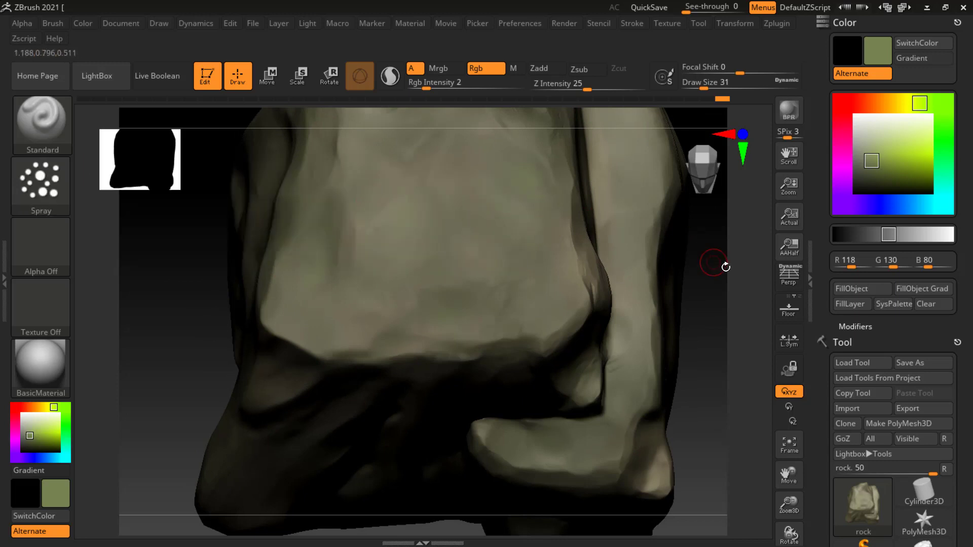
drag(552, 229, 650, 390)
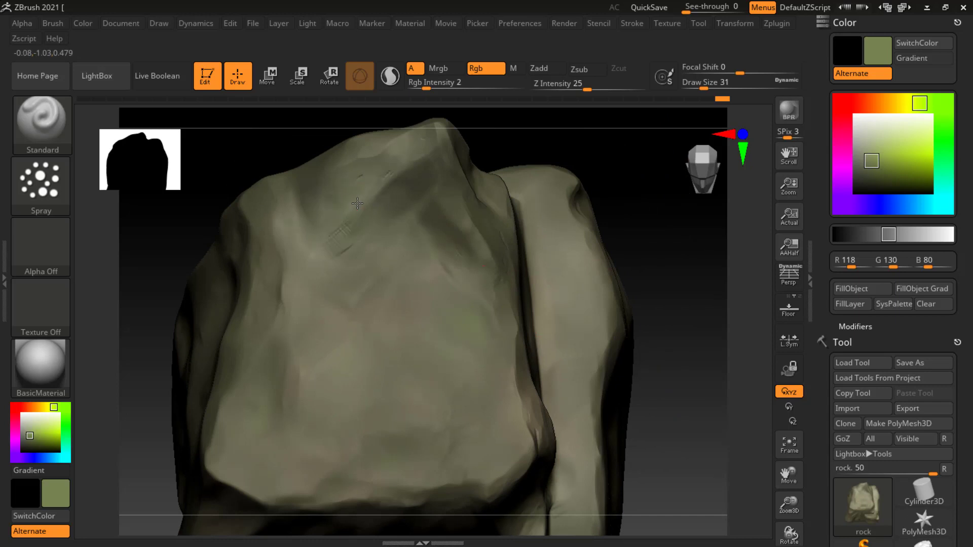
drag(436, 173, 484, 168)
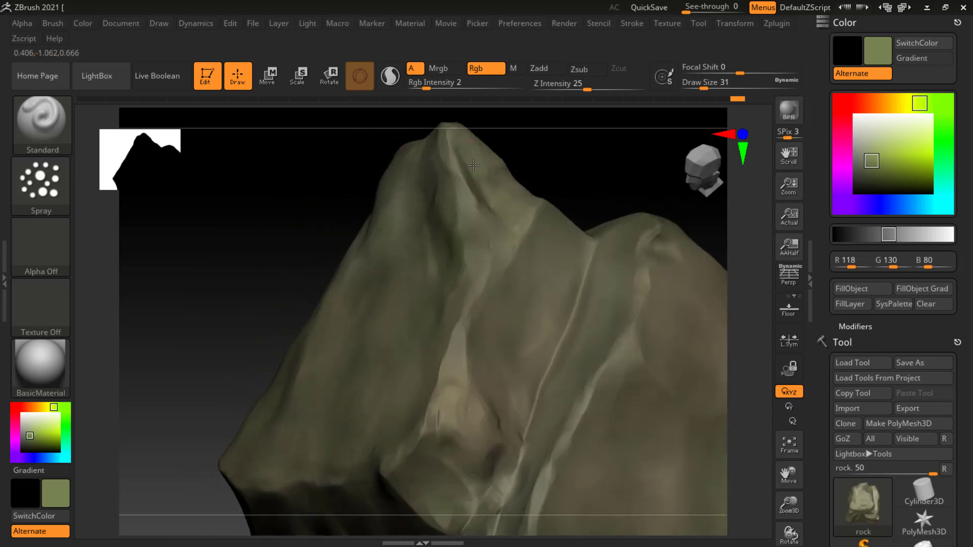
drag(558, 179, 560, 180)
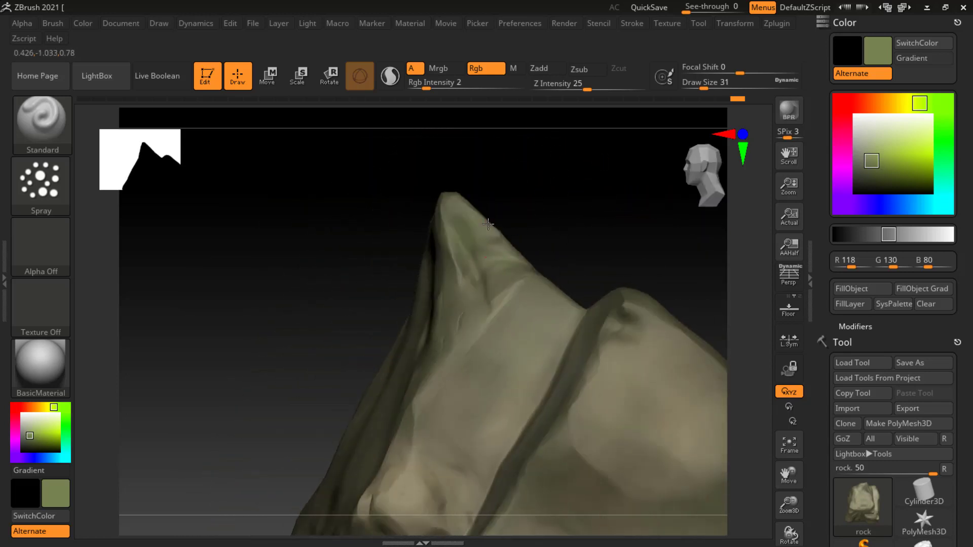
mouse_move(482, 316)
mouse_down()
mouse_move(583, 211)
mouse_move(604, 233)
mouse_move(586, 284)
mouse_move(632, 304)
mouse_move(431, 467)
mouse_move(692, 247)
mouse_move(484, 278)
mouse_up()
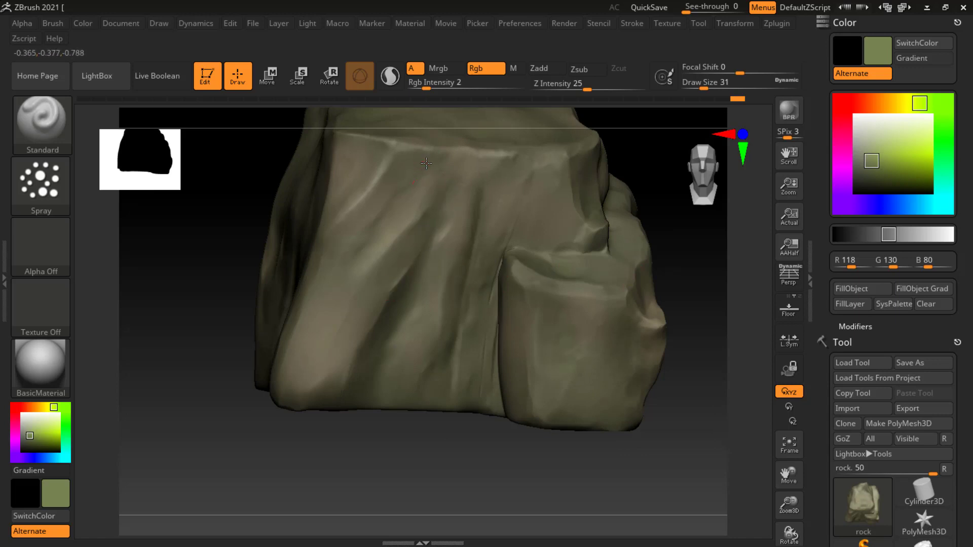
drag(344, 229, 341, 179)
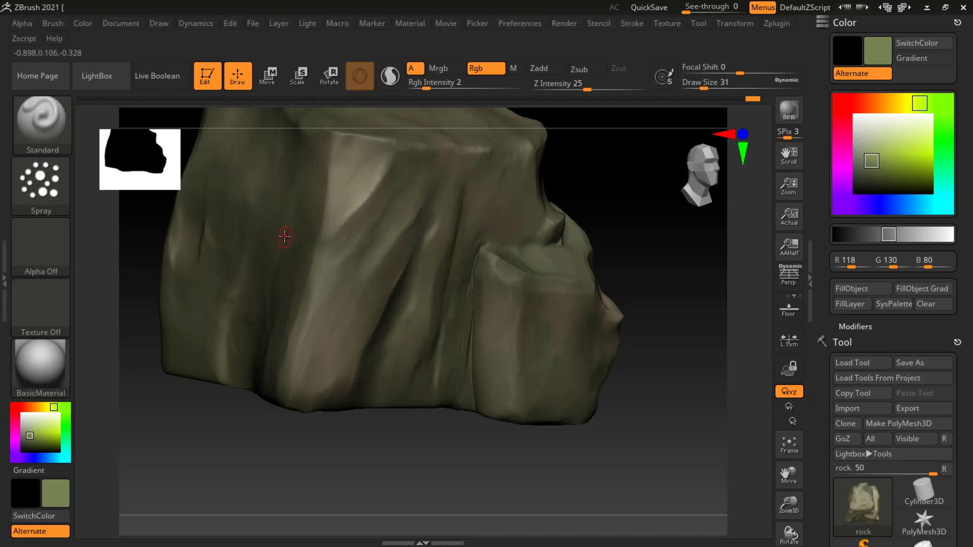
mouse_move(665, 309)
mouse_down()
mouse_move(679, 274)
mouse_move(565, 354)
mouse_up()
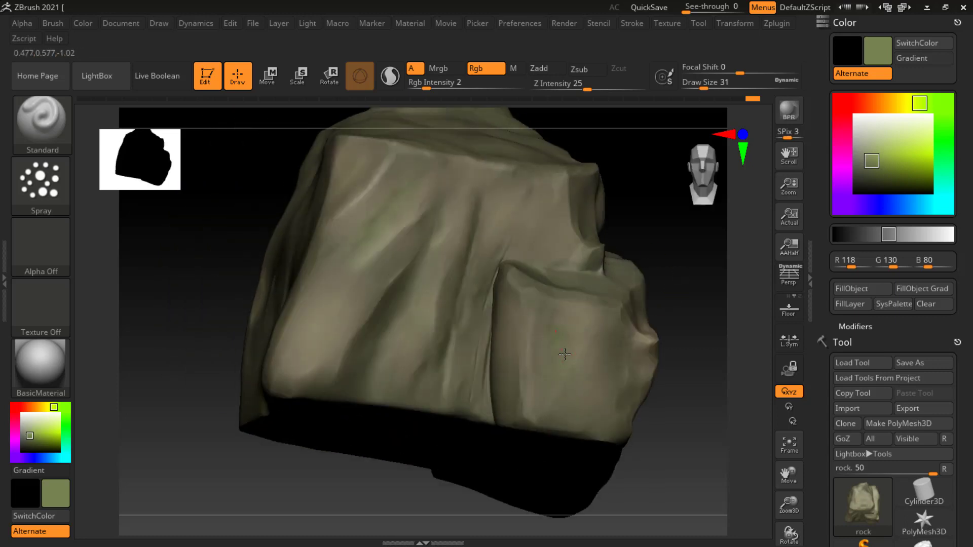
Step: Undo the last dab and keep mottling the rock's front faces at brush size 75
key(ctrl+z)
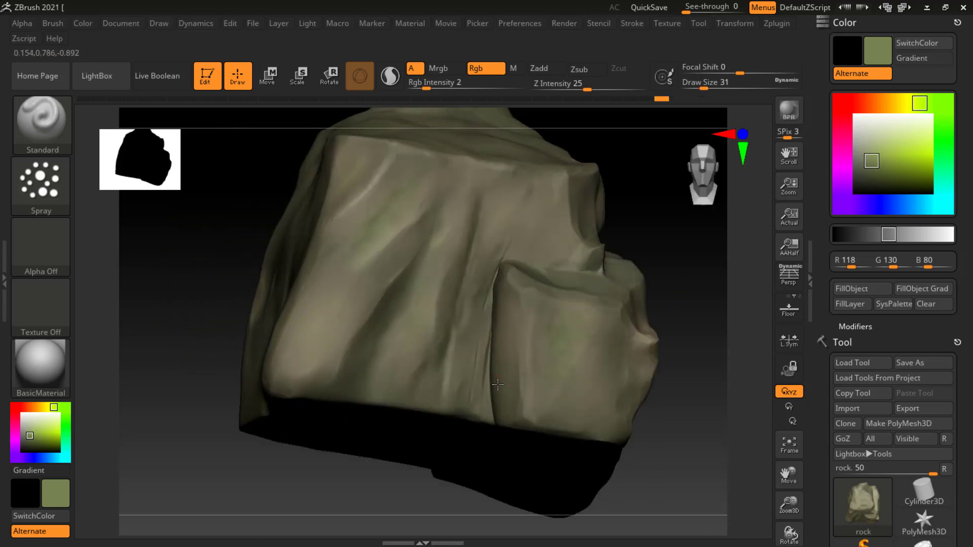
mouse_move(498, 385)
mouse_down()
mouse_move(674, 402)
mouse_move(617, 435)
mouse_move(607, 464)
mouse_up()
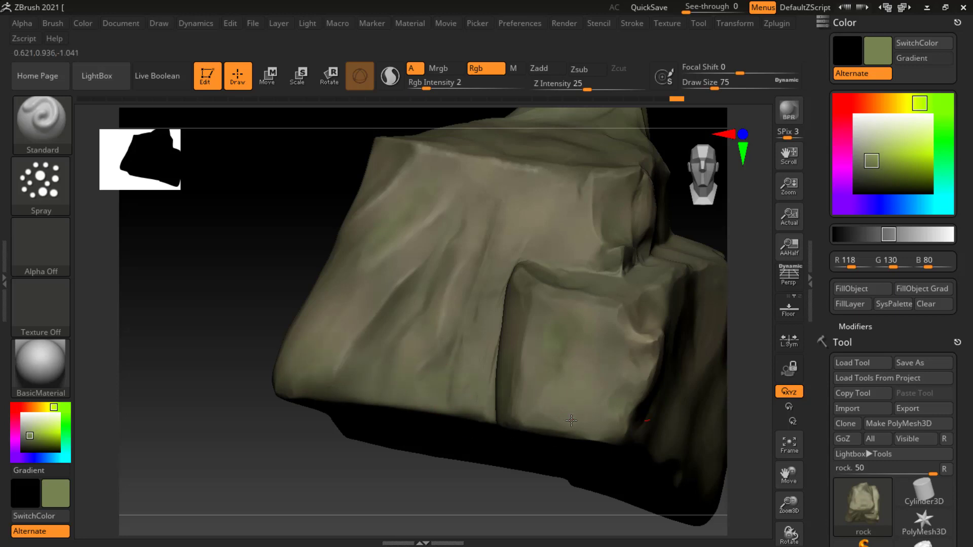
mouse_move(358, 408)
mouse_down()
mouse_move(289, 428)
mouse_move(521, 463)
mouse_move(532, 337)
mouse_up()
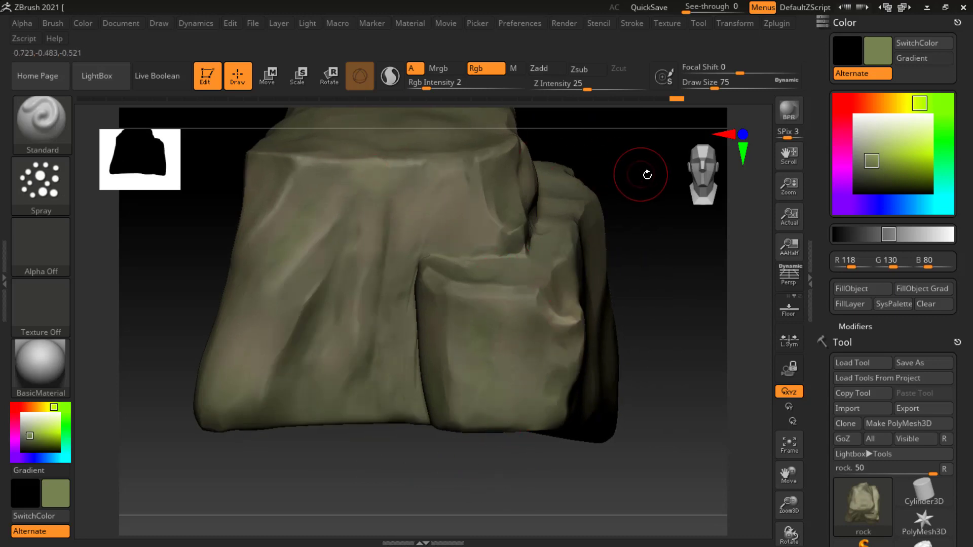
drag(643, 169, 594, 272)
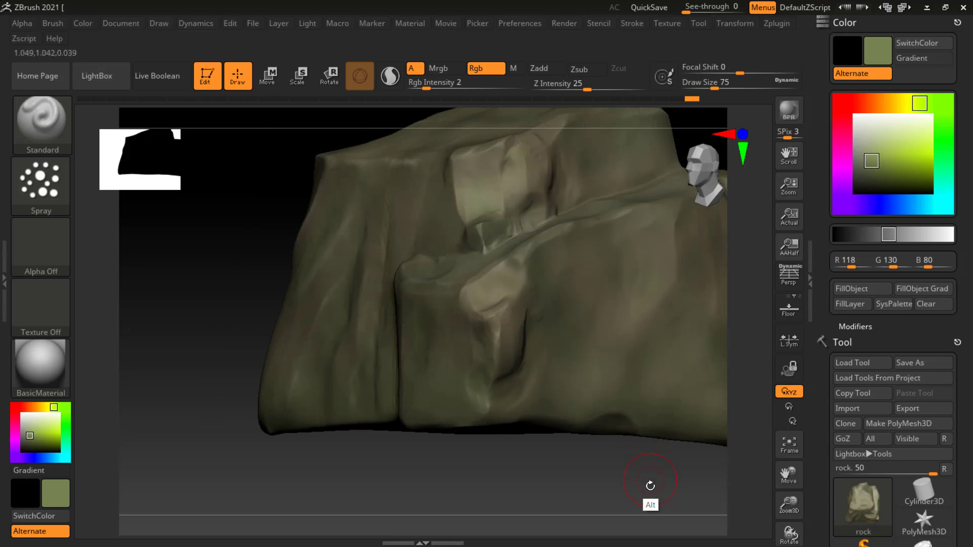
mouse_move(652, 517)
shift+mouse_down()
mouse_move(692, 434)
mouse_move(580, 433)
mouse_move(561, 454)
mouse_move(687, 440)
mouse_move(664, 428)
mouse_move(497, 439)
mouse_move(658, 422)
mouse_move(619, 368)
mouse_move(602, 374)
mouse_move(670, 348)
shift+mouse_up()
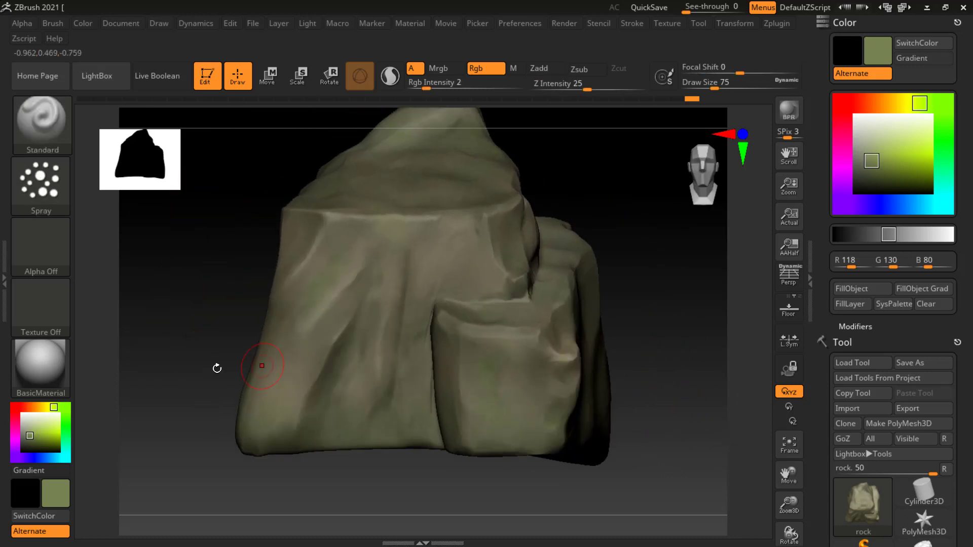
click(50, 405)
Step: Set the paint colour to light beige (R183 G178 B133) and shrink the brush to 67
drag(50, 405, 44, 407)
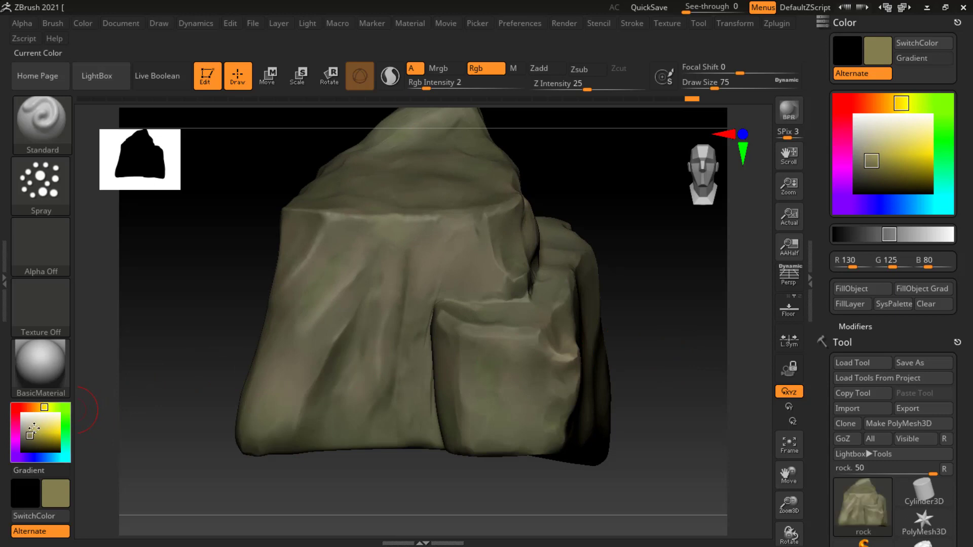
click(30, 427)
key(bracketleft)
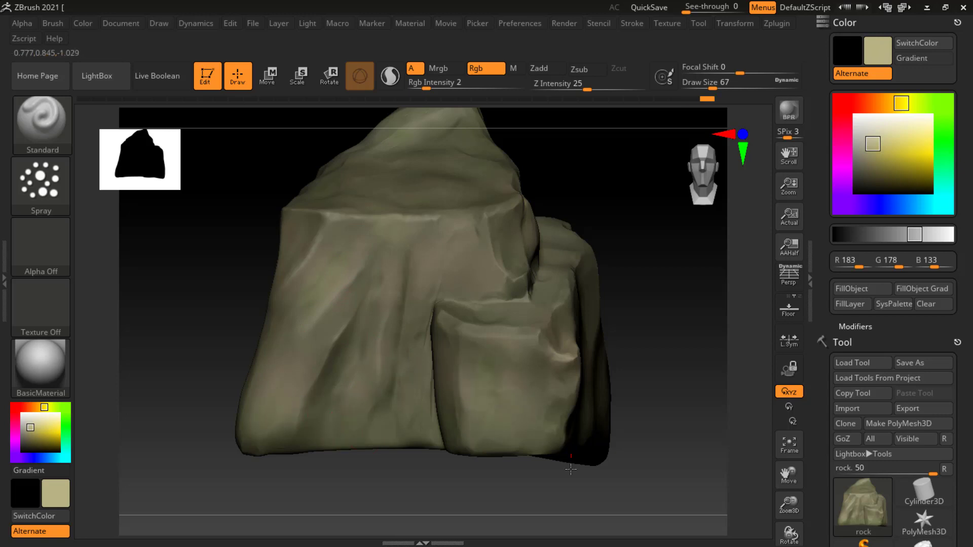
Step: Orbit the rock all round to review it, then bring up the window switcher
mouse_move(508, 427)
right_down()
mouse_move(682, 293)
mouse_move(629, 304)
right_up()
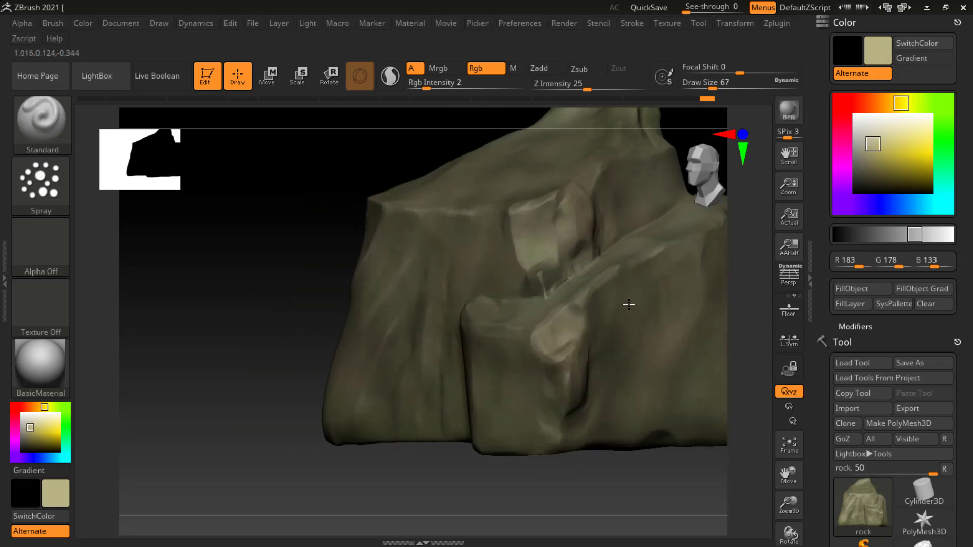
mouse_move(608, 376)
right_down()
mouse_move(640, 457)
mouse_move(533, 353)
right_up()
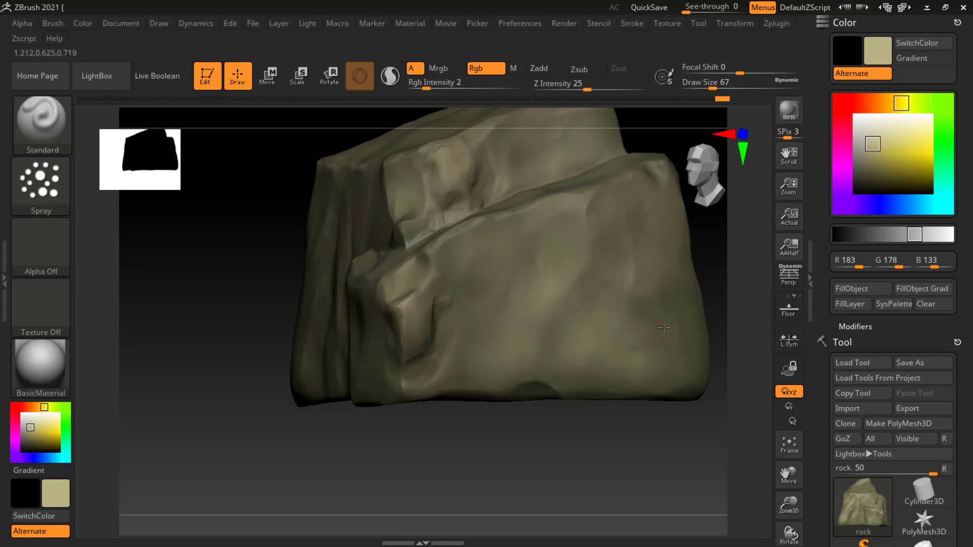
mouse_move(664, 328)
right_down()
mouse_move(639, 437)
mouse_move(602, 415)
right_up()
mouse_move(435, 233)
right_down()
mouse_move(586, 223)
mouse_move(565, 220)
mouse_move(646, 246)
right_up()
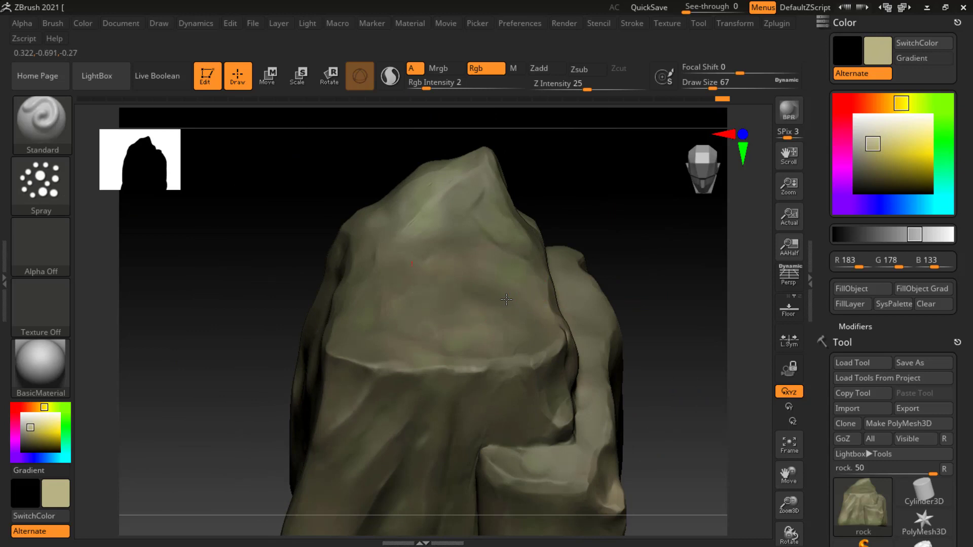
mouse_move(434, 228)
right_down()
mouse_move(644, 200)
mouse_move(634, 232)
right_up()
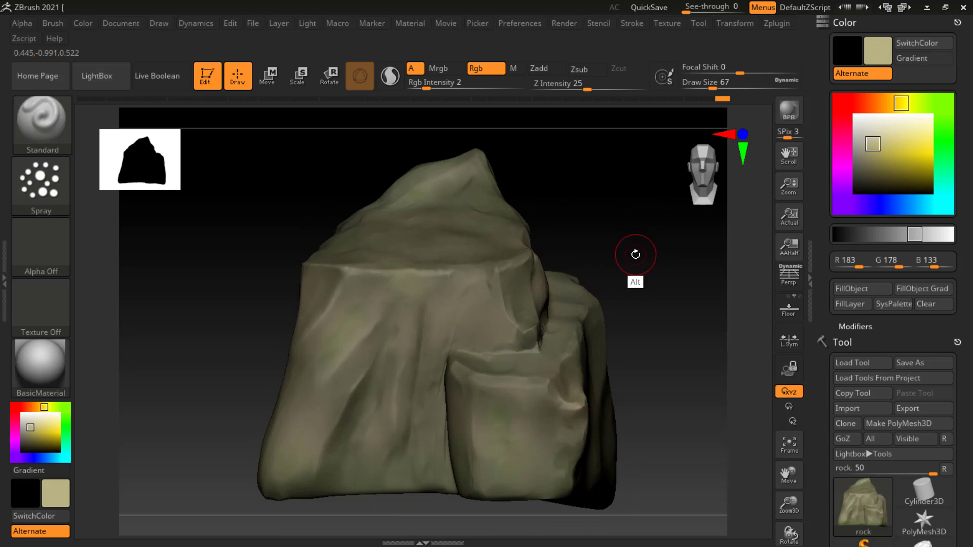
key(alt+Tab)
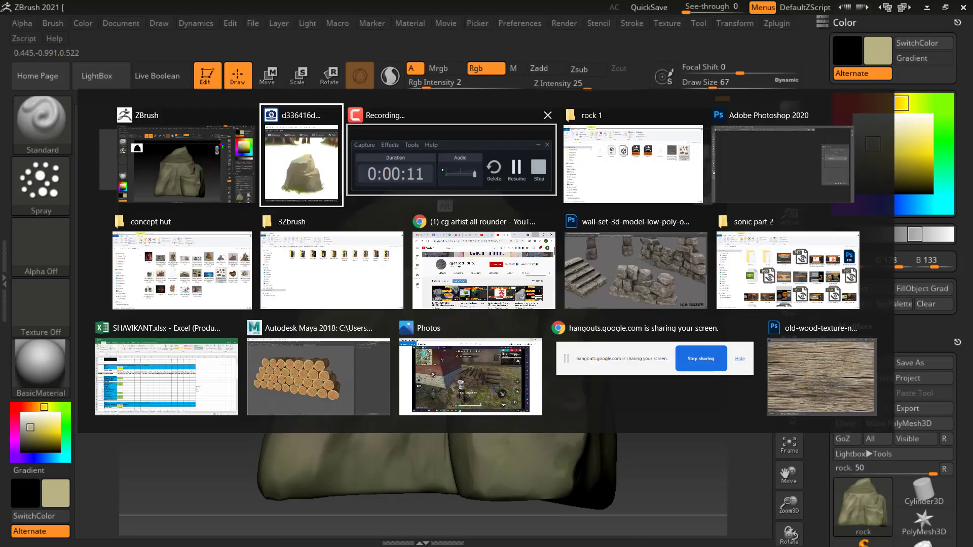